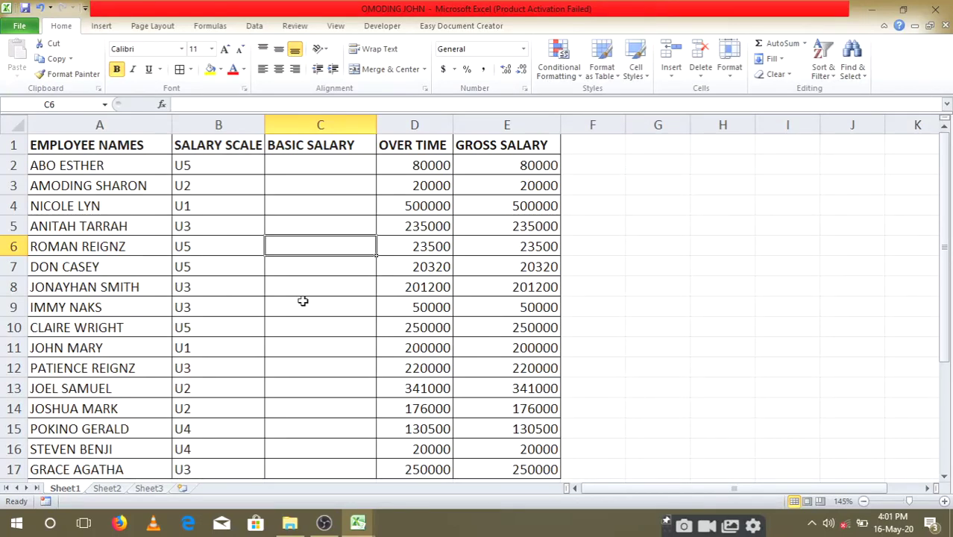
# Step: Enter VLOOKUP in G8 and begin typing HLOOKUP in G9
pyautogui.click(657, 290)
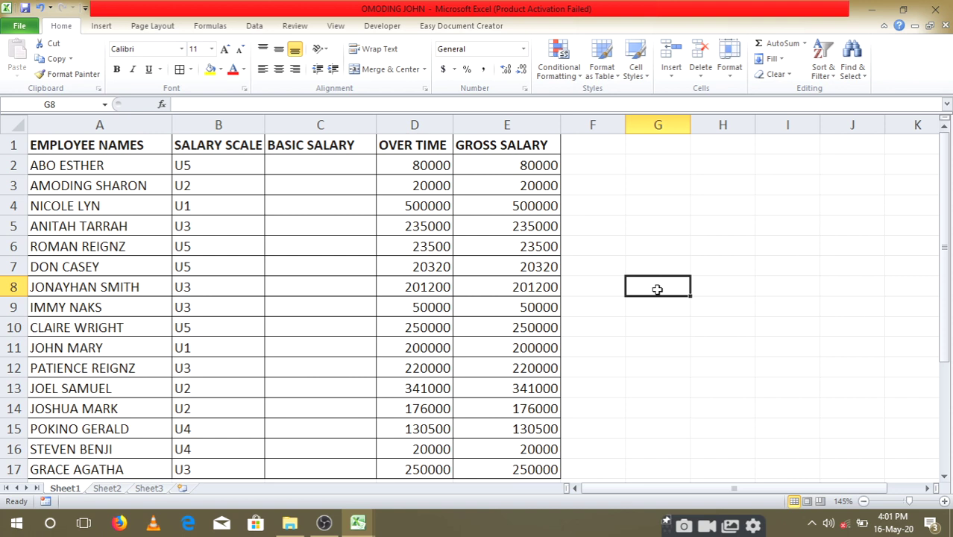
pyautogui.write('VLOOK')
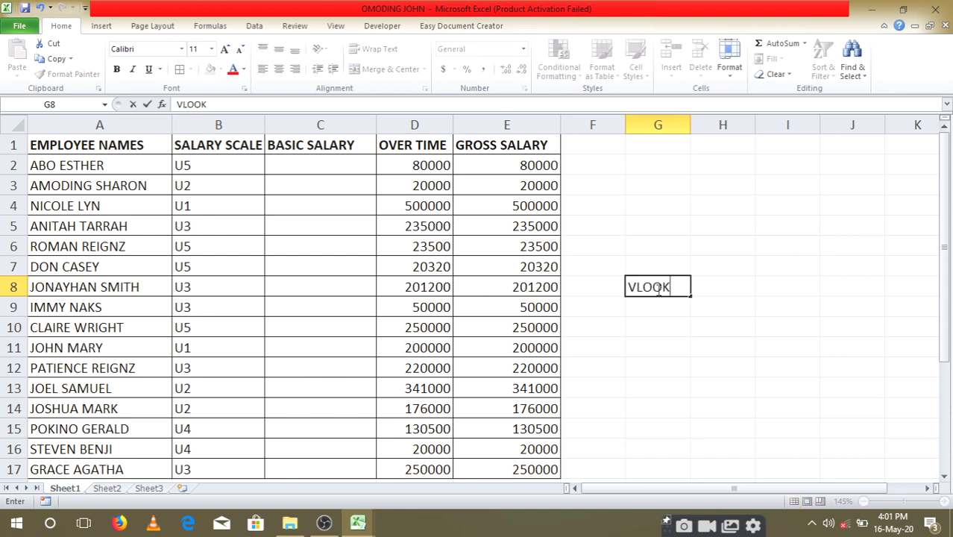
pyautogui.write('UP')
pyautogui.press('Return')
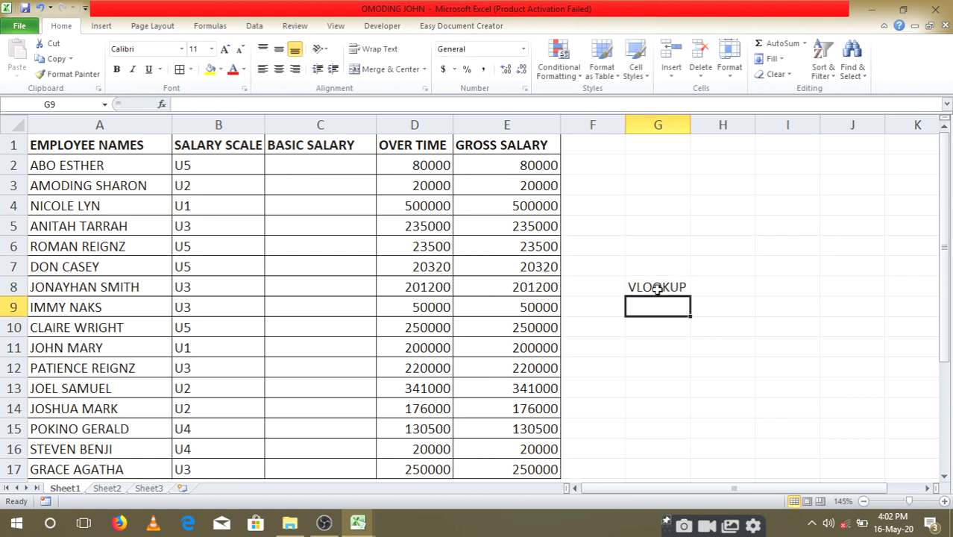
pyautogui.write('H')
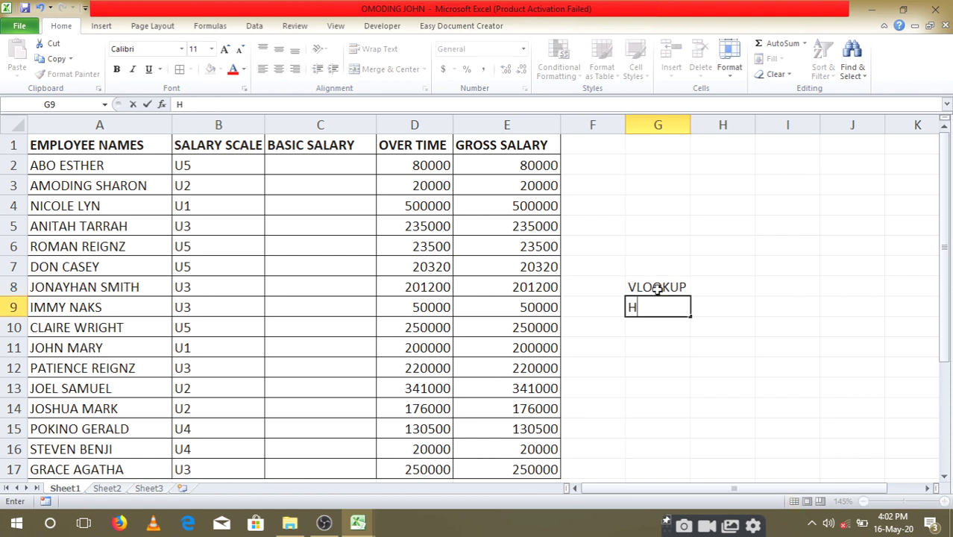
pyautogui.write('LOOKUP')
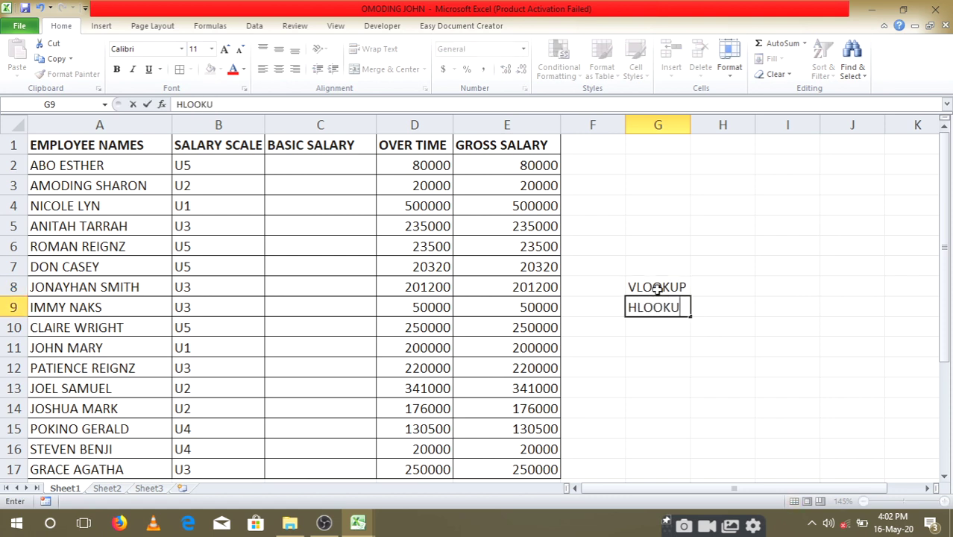
# Step: Finish HLOOKUP in G9 and enter IF in G7
pyautogui.click(666, 264)
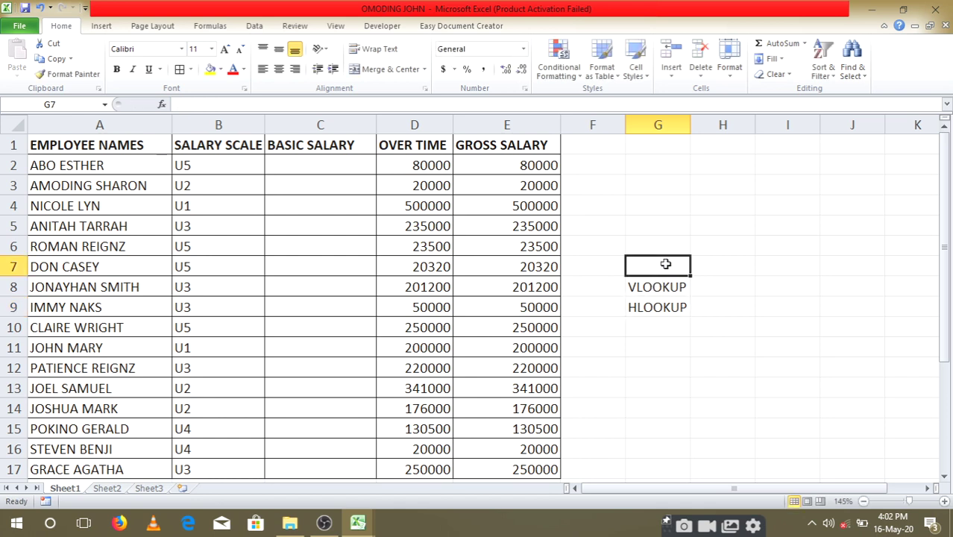
pyautogui.write('IF')
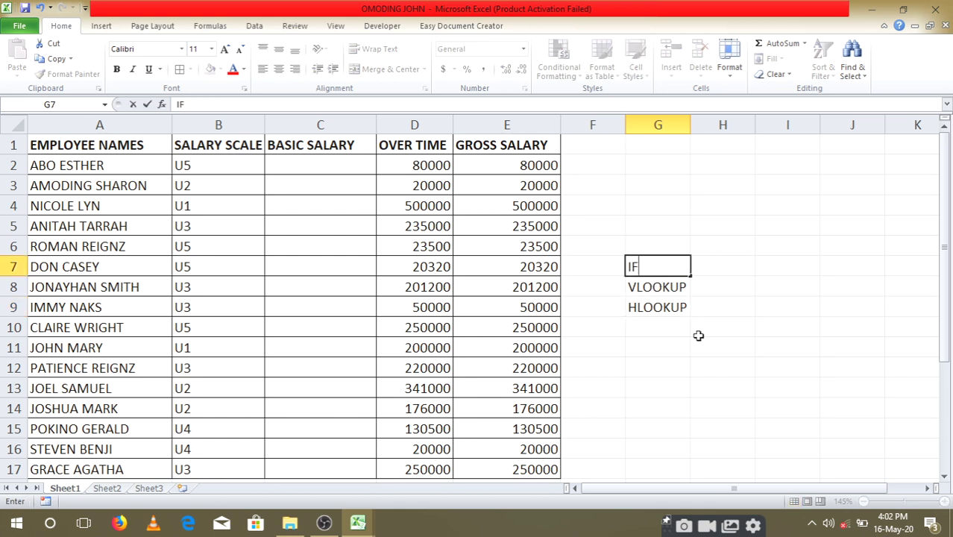
pyautogui.moveTo(699, 334); pyautogui.dragTo(692, 306)
pyautogui.click(645, 267)
# Step: Make the VLOOKUP label in G8 bold
pyautogui.click(655, 287)
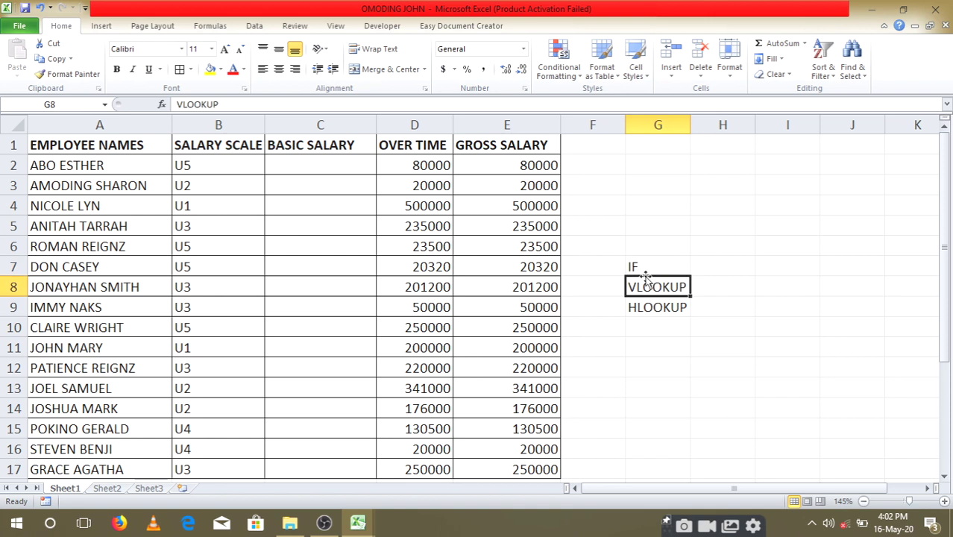
pyautogui.click(648, 269)
pyautogui.click(653, 289)
pyautogui.click(652, 270)
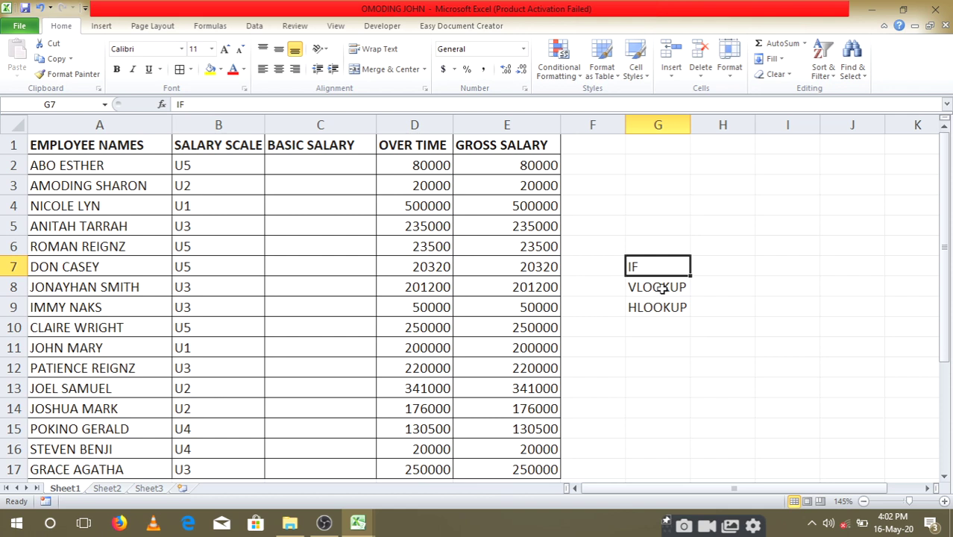
pyautogui.click(662, 289)
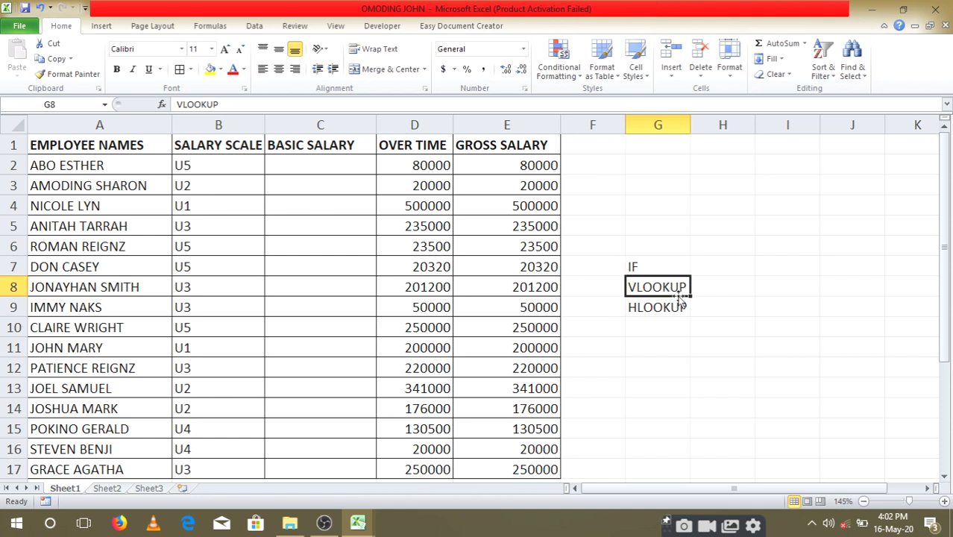
pyautogui.click(117, 71)
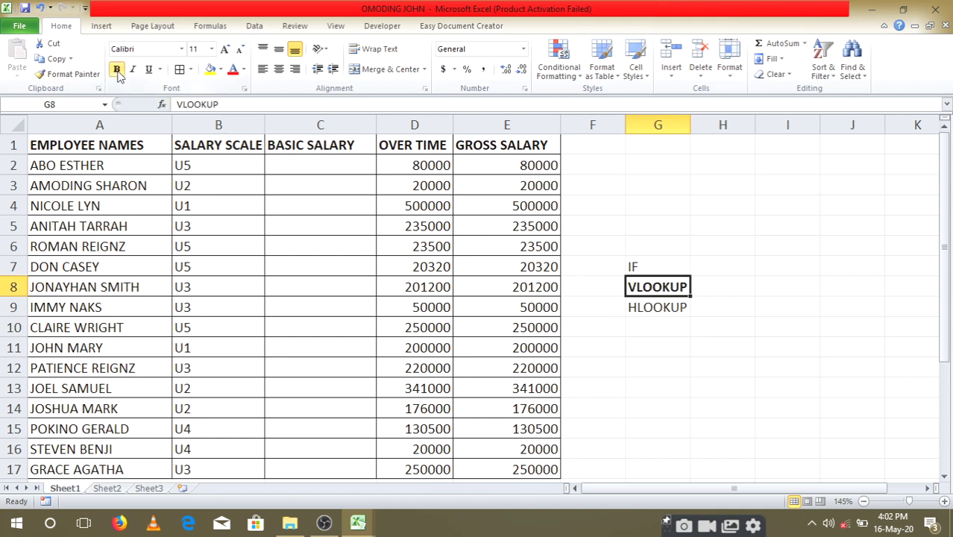
# Step: Move between the IF label in G7 and the bold VLOOKUP label in G8
pyautogui.click(714, 289)
pyautogui.click(664, 287)
pyautogui.click(655, 272)
pyautogui.click(654, 284)
pyautogui.click(652, 268)
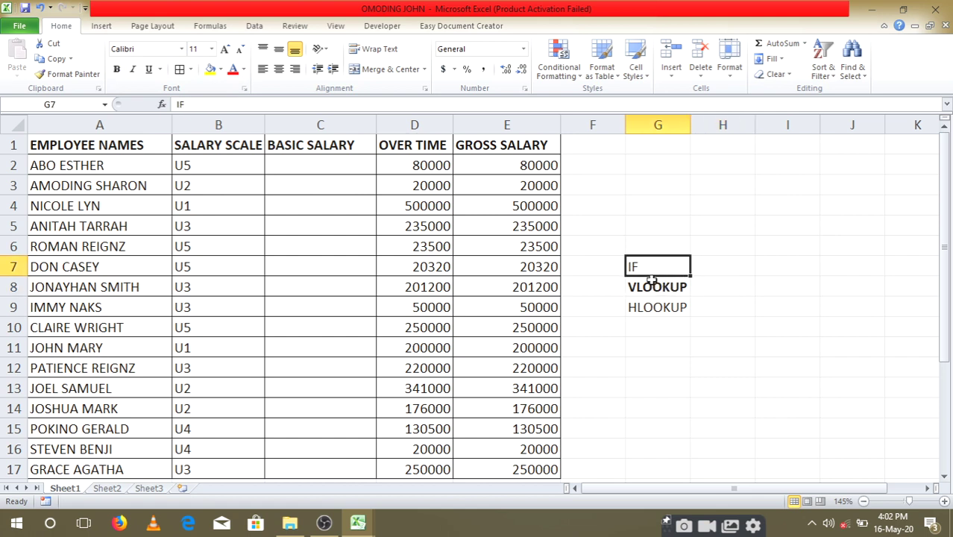
pyautogui.click(651, 282)
pyautogui.click(654, 269)
pyautogui.click(646, 288)
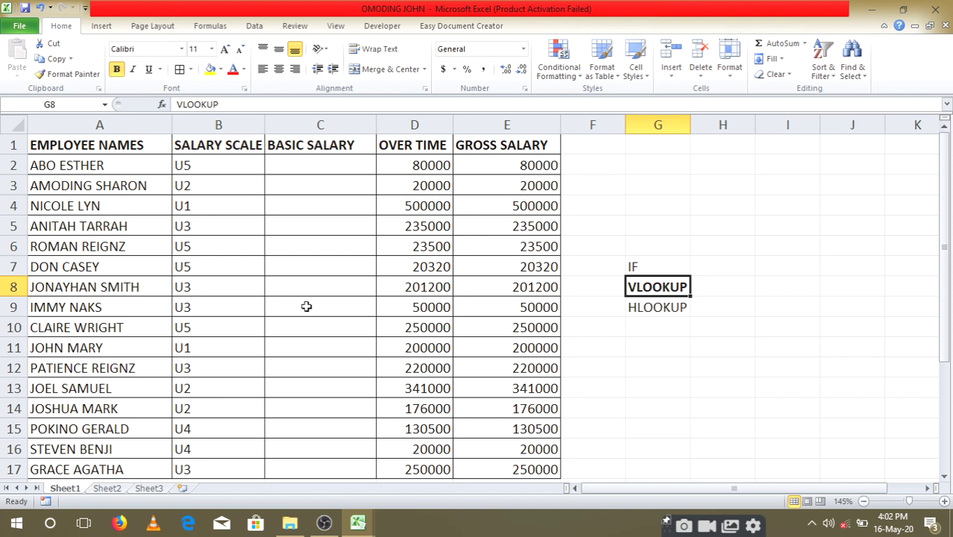
pyautogui.click(295, 169)
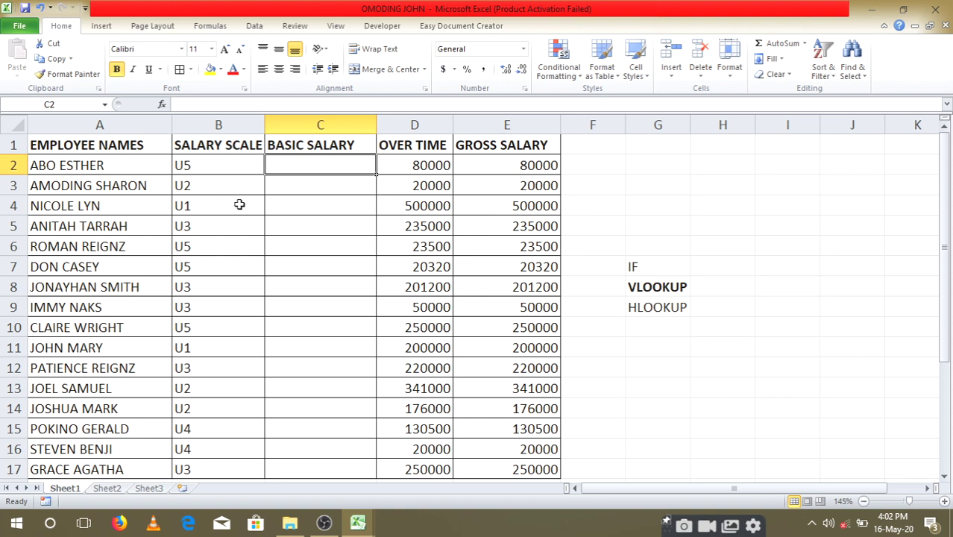
pyautogui.moveTo(218, 163); pyautogui.dragTo(211, 409)
pyautogui.scroll(1, 221, 361)
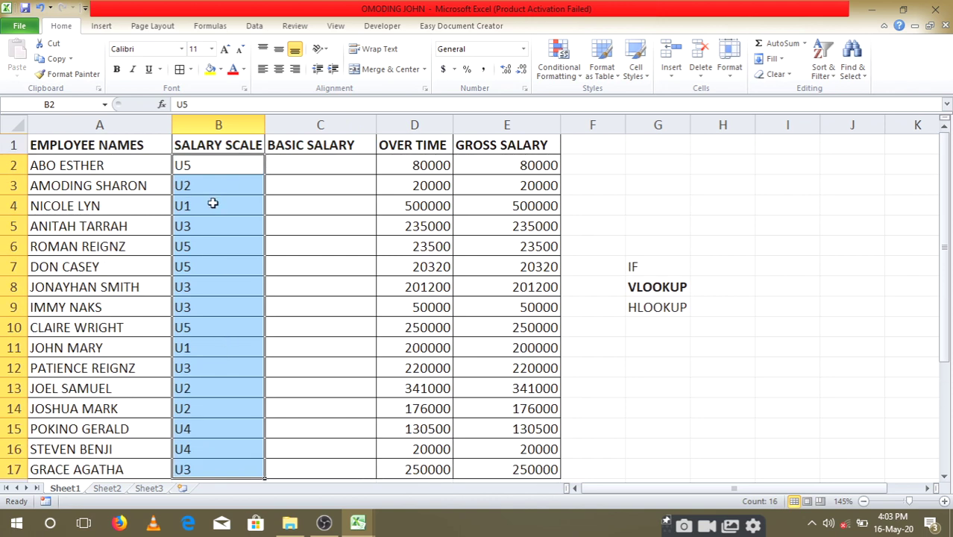
pyautogui.click(231, 167)
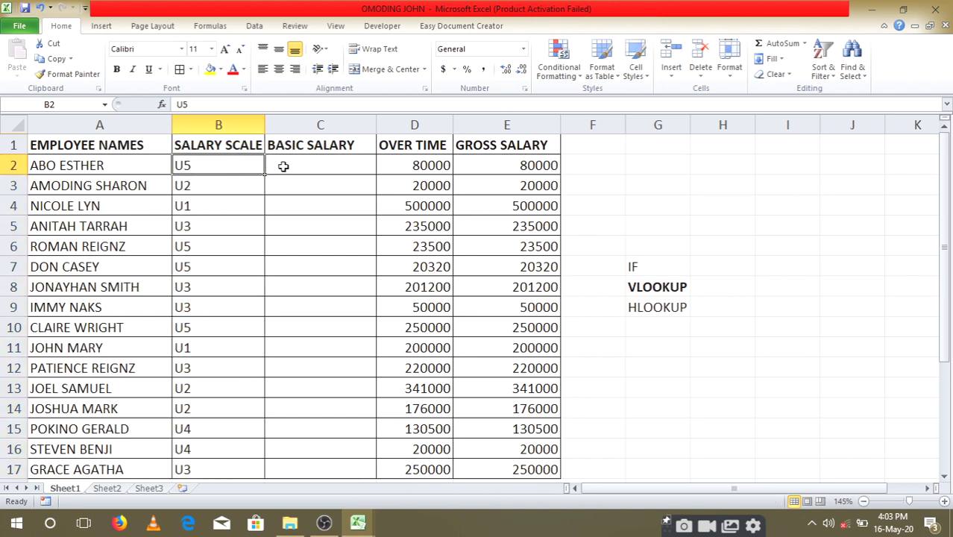
pyautogui.click(312, 162)
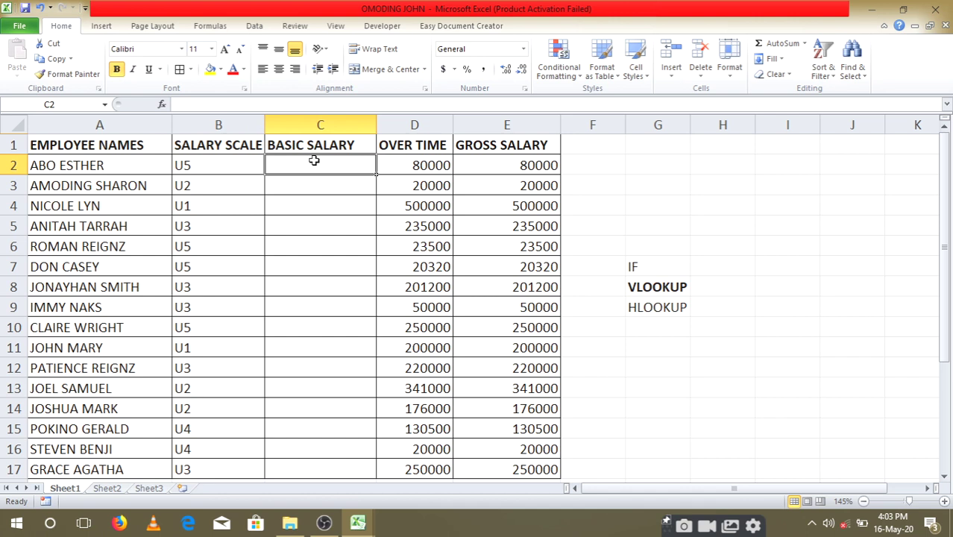
pyautogui.moveTo(313, 165); pyautogui.dragTo(324, 393)
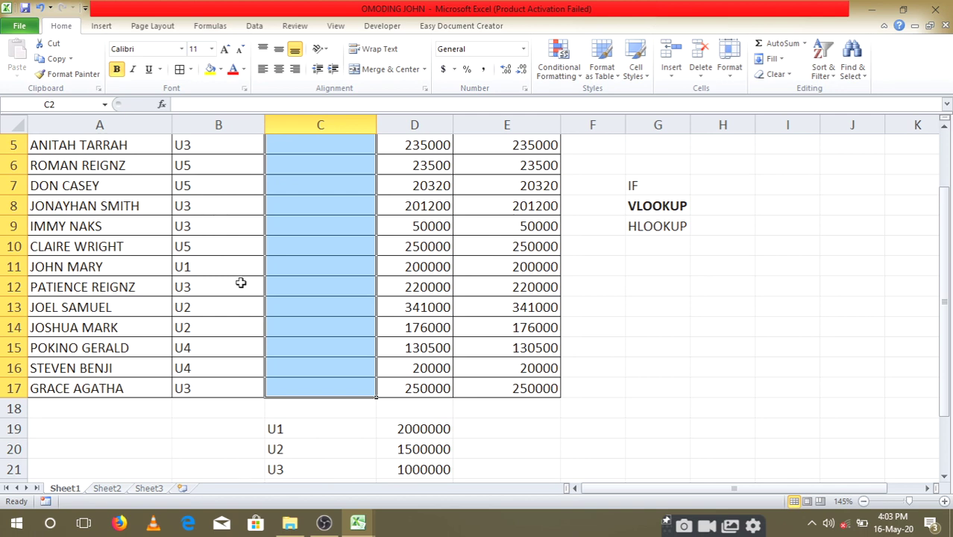
pyautogui.scroll(1, 305, 279)
pyautogui.scroll(1, 305, 279)
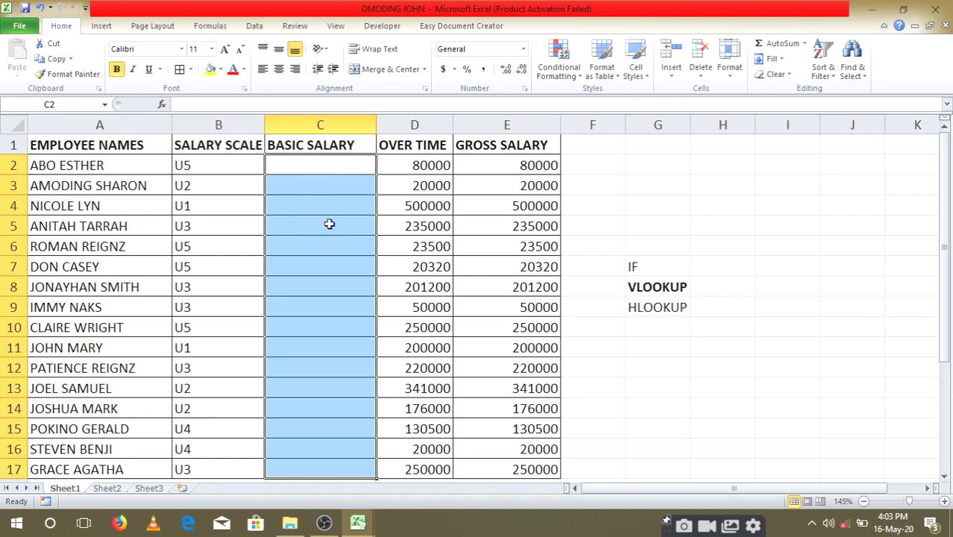
pyautogui.click(666, 287)
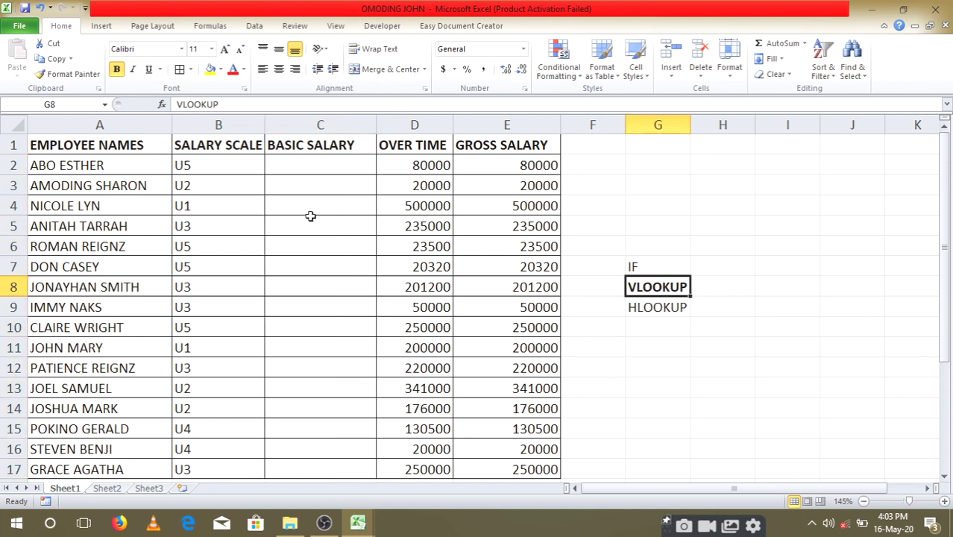
pyautogui.scroll(-3, 311, 293)
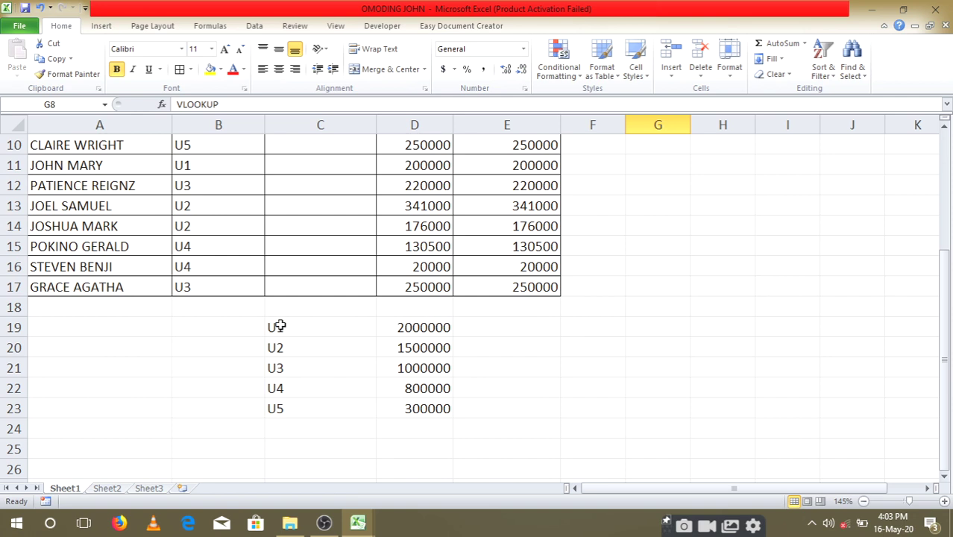
pyautogui.moveTo(280, 326); pyautogui.dragTo(413, 407)
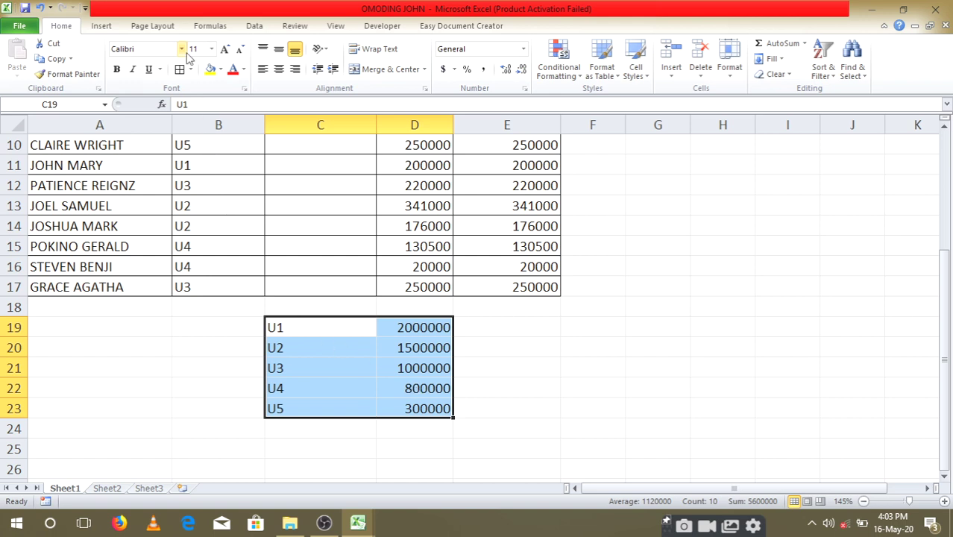
pyautogui.hotkey('ctrl', 'c')
pyautogui.click(341, 383)
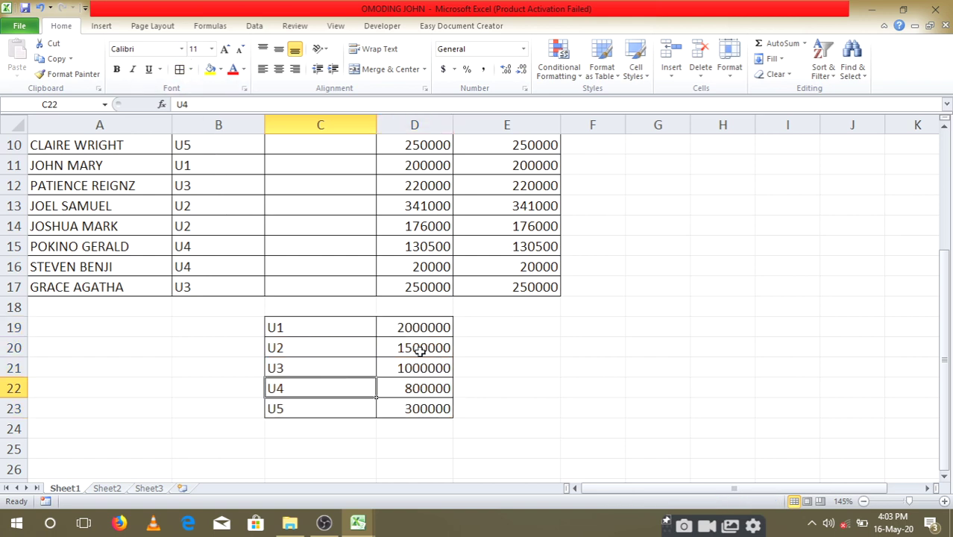
pyautogui.click(295, 328)
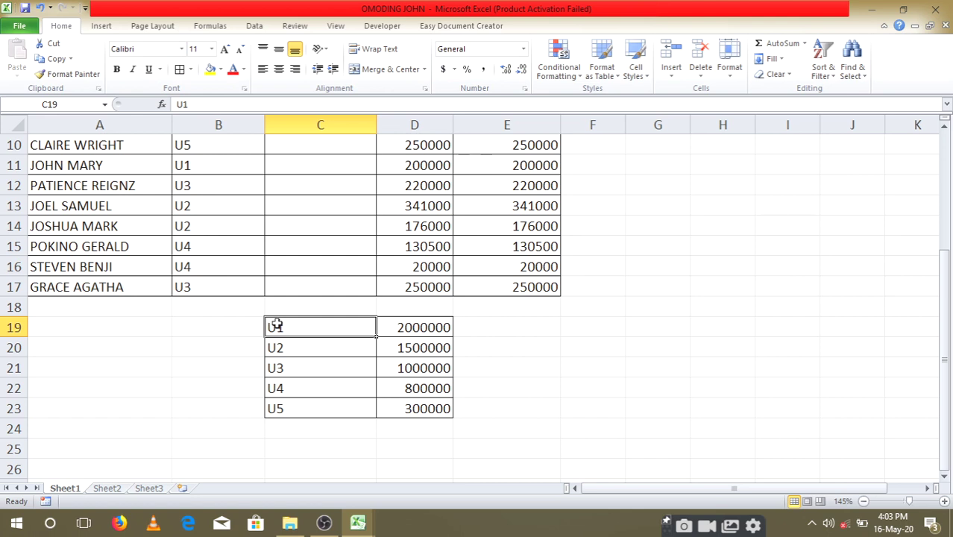
pyautogui.click(432, 328)
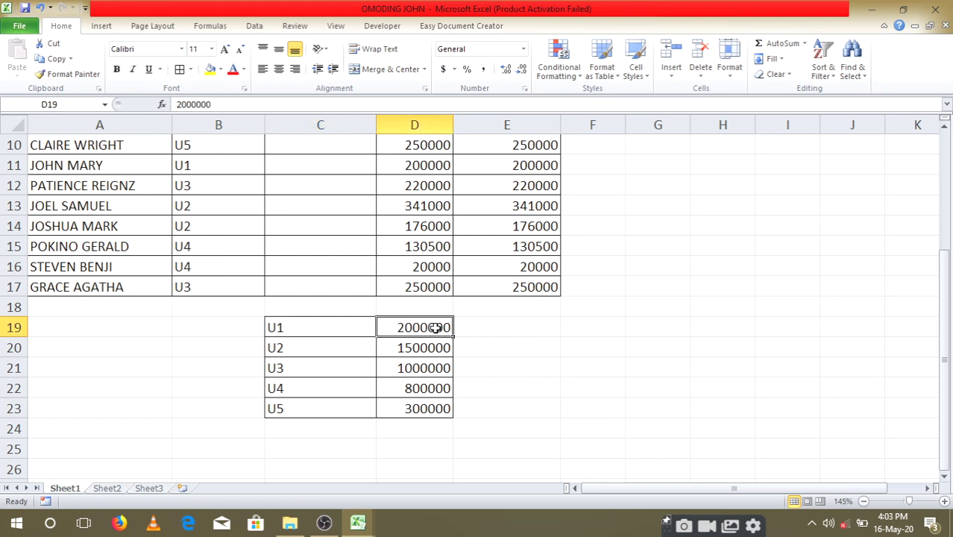
pyautogui.click(279, 349)
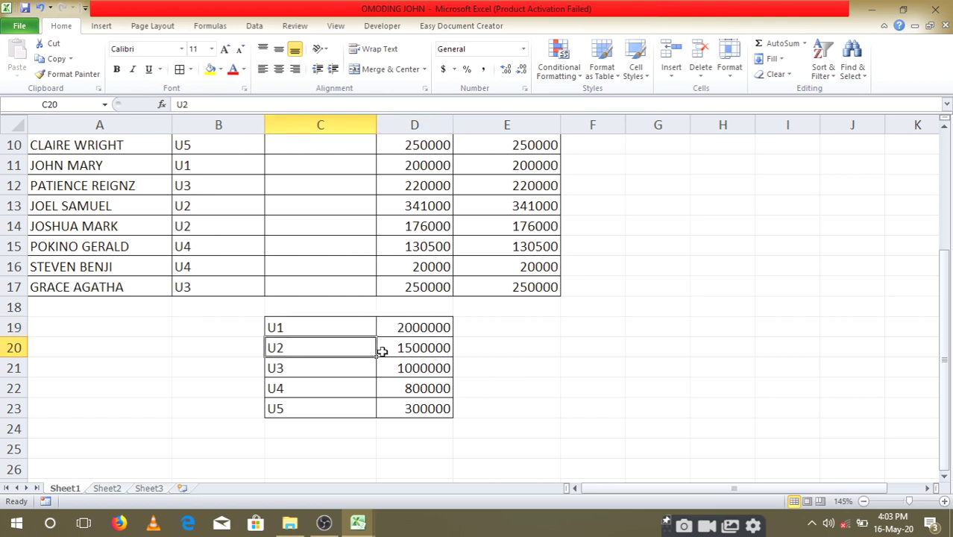
pyautogui.click(444, 348)
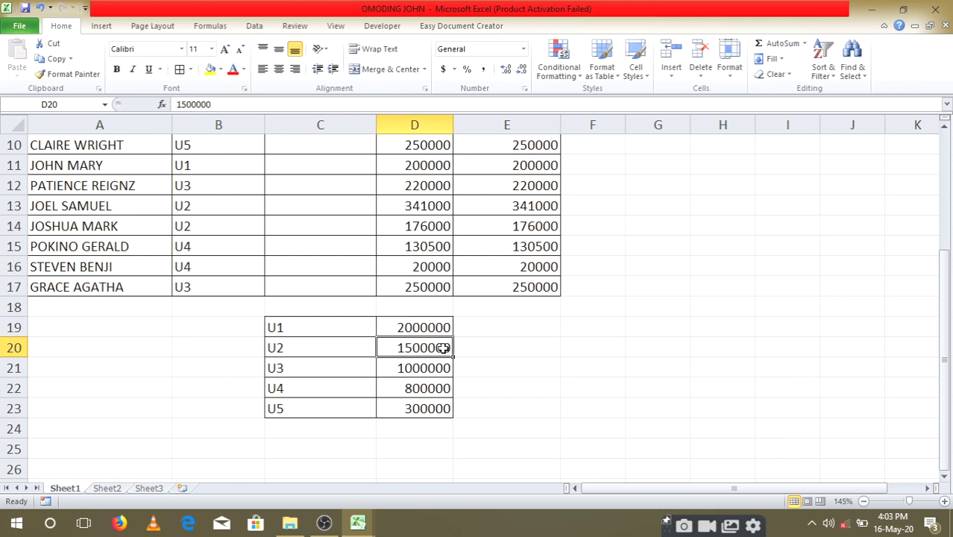
pyautogui.click(312, 369)
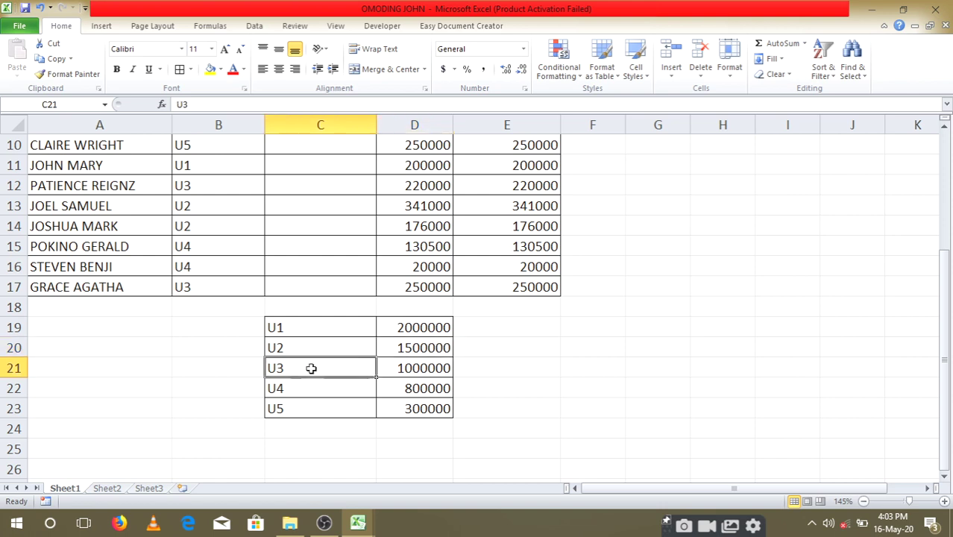
pyautogui.click(437, 369)
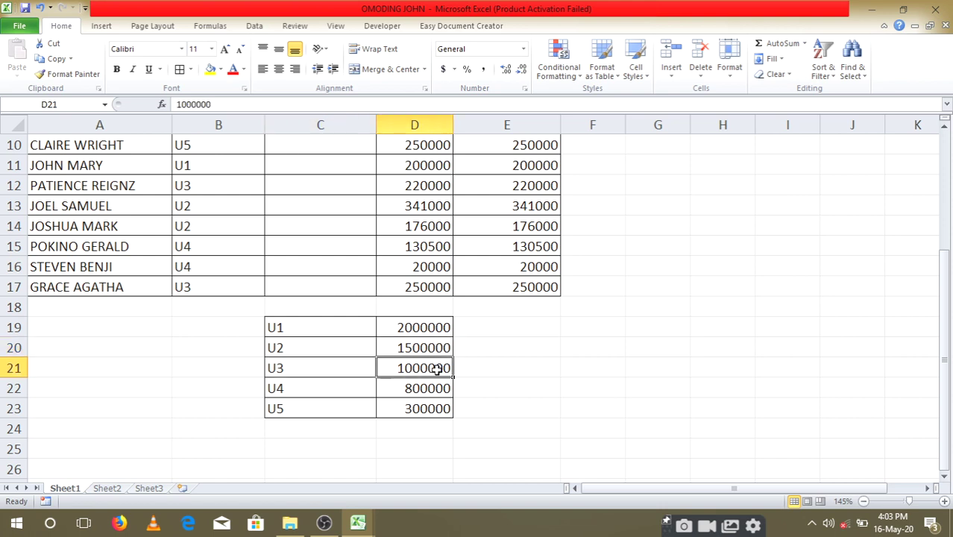
pyautogui.click(324, 410)
pyautogui.click(406, 415)
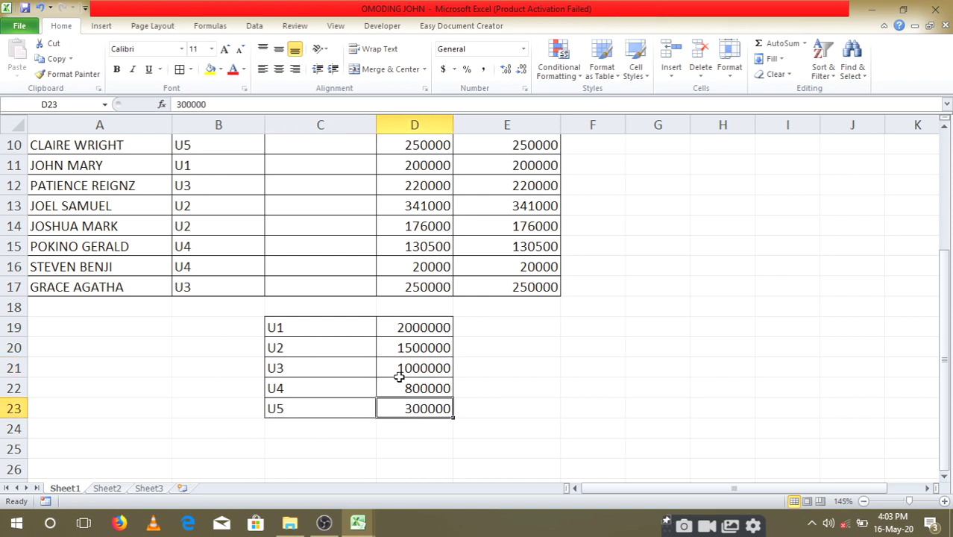
pyautogui.scroll(3, 277, 290)
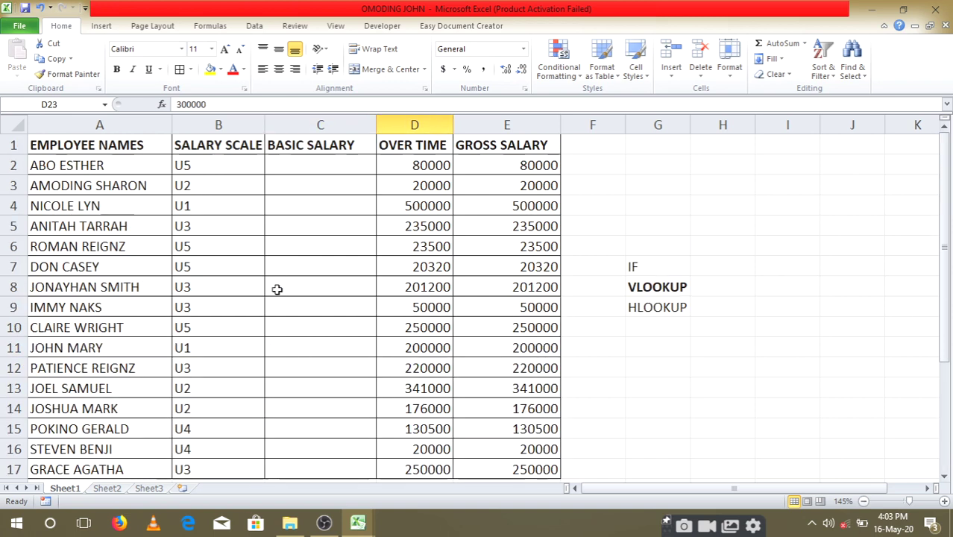
pyautogui.click(309, 160)
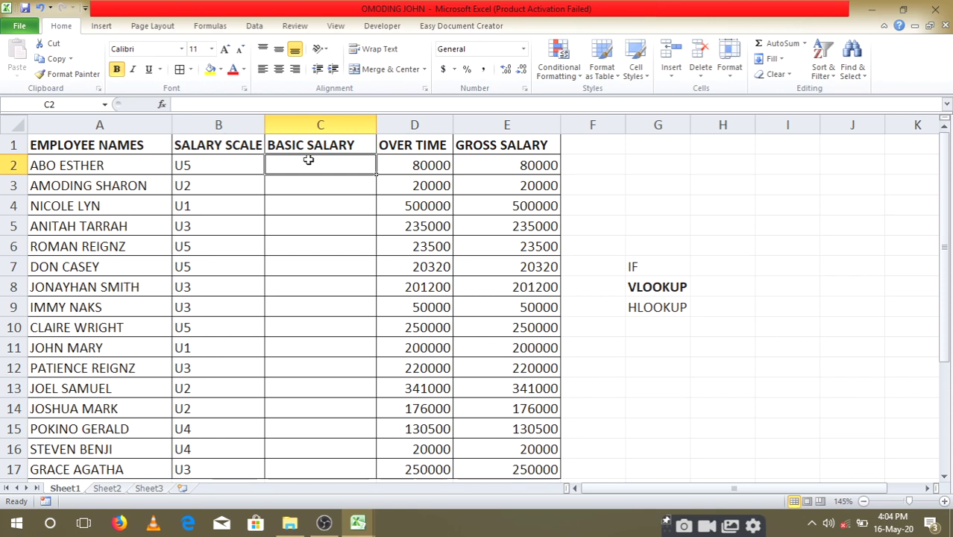
# Step: Begin =VLOOKUP(B2, in C2, using B2's salary scale as the lookup value
pyautogui.click(237, 106)
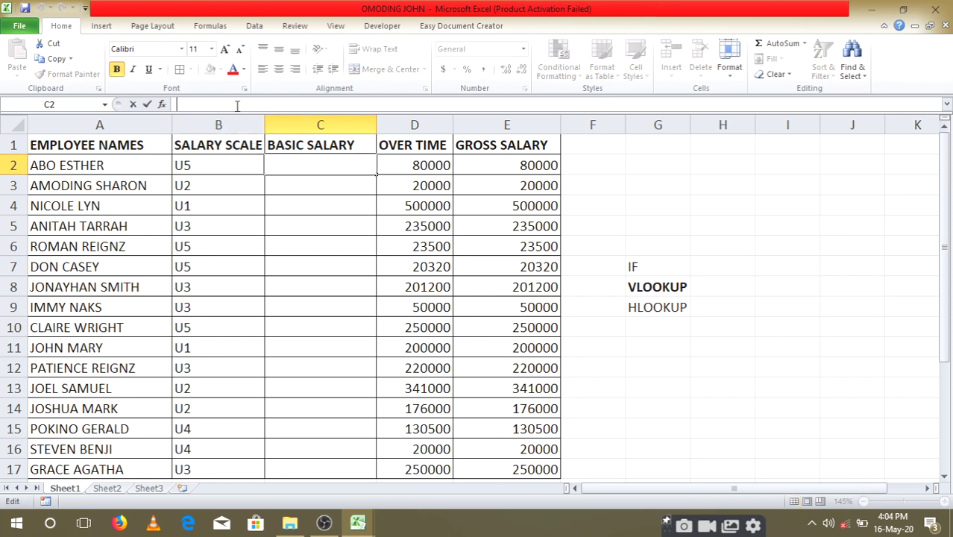
pyautogui.write('=')
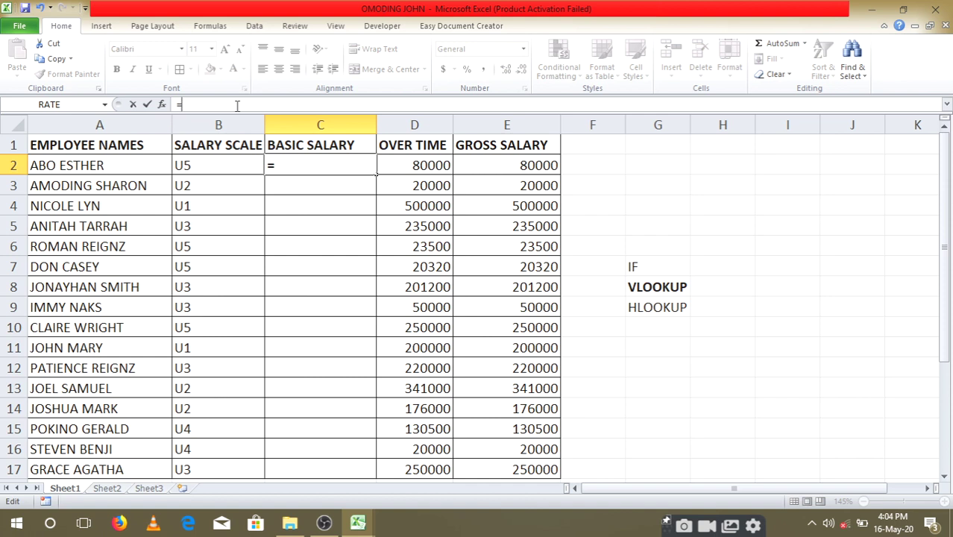
pyautogui.write('VLOOKU')
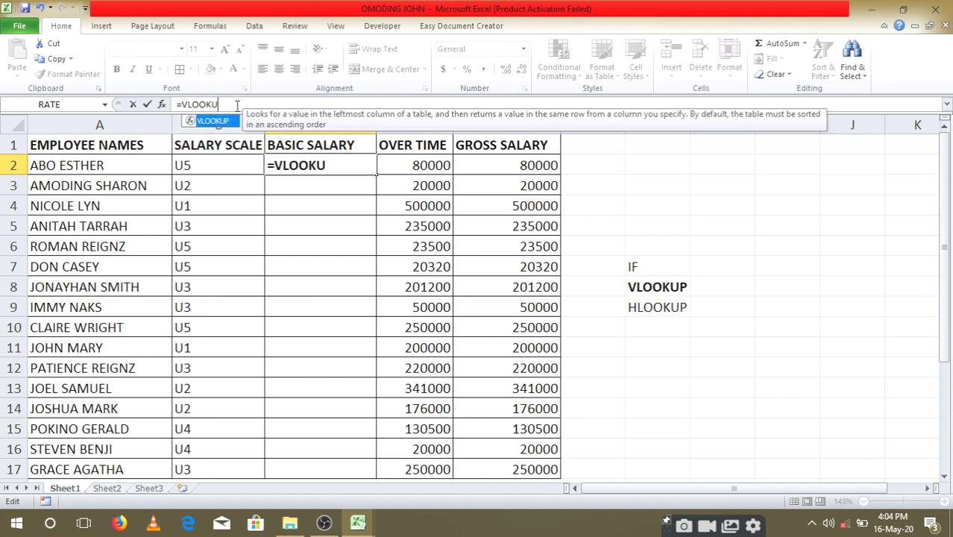
pyautogui.write('P(')
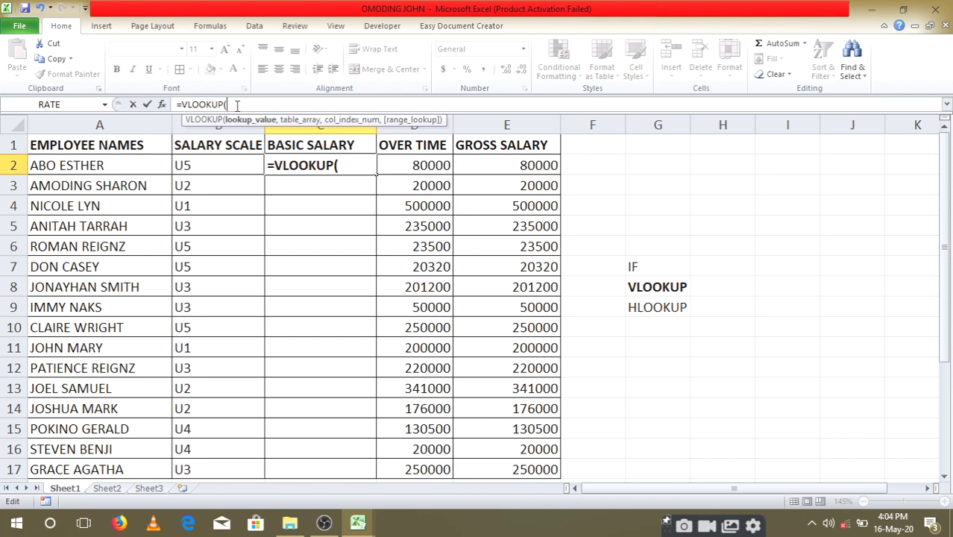
pyautogui.click(208, 166)
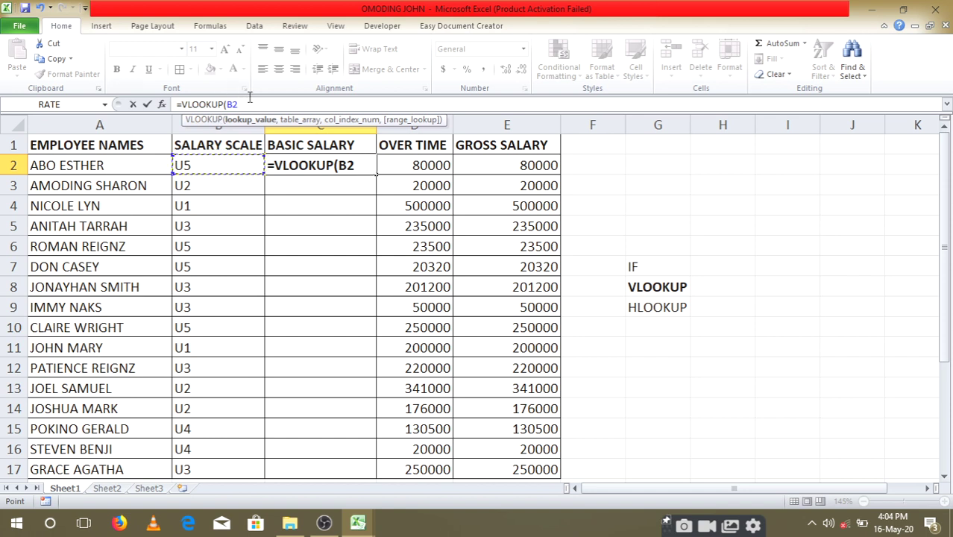
pyautogui.write(',')
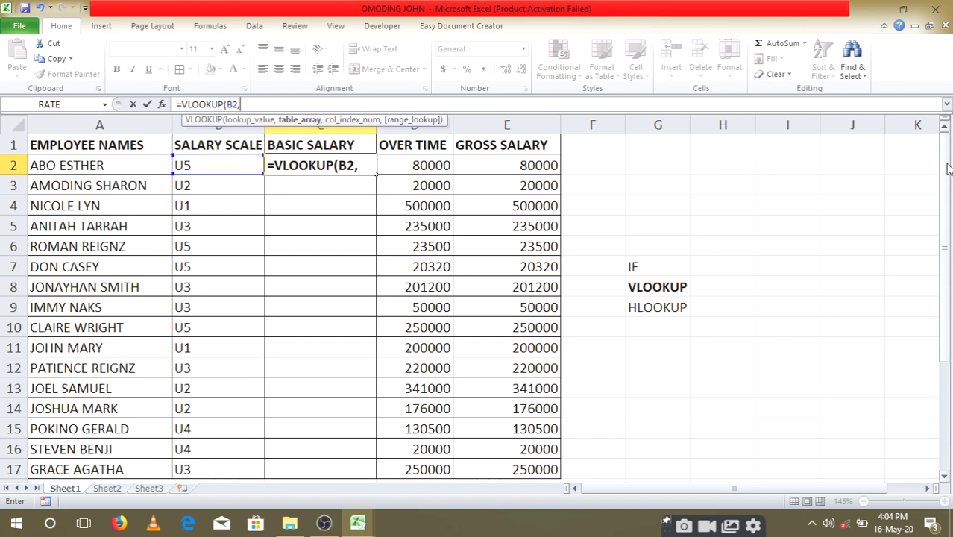
# Step: Select C19:D23 as the table array and lock it as $C$19:$D$23
pyautogui.moveTo(949, 168); pyautogui.dragTo(949, 200)
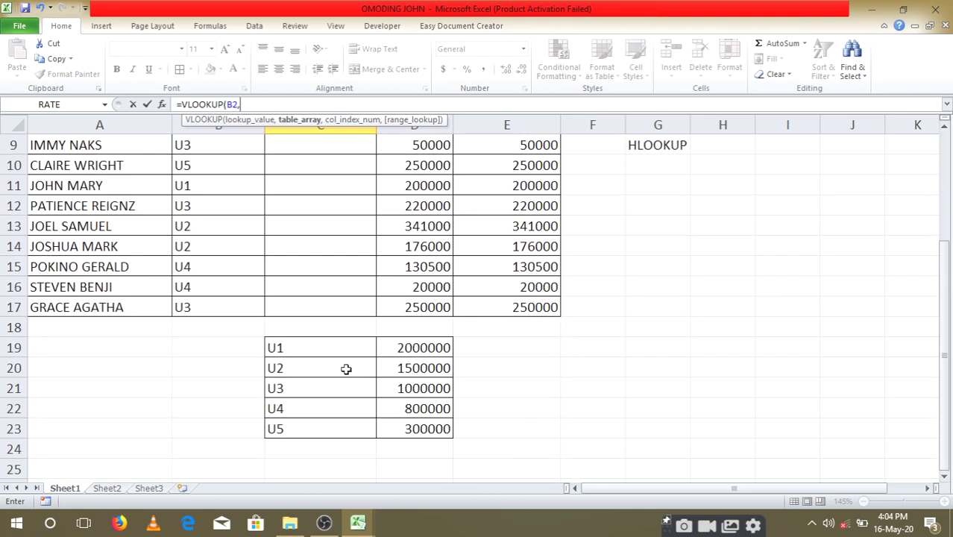
pyautogui.moveTo(278, 348); pyautogui.dragTo(415, 431)
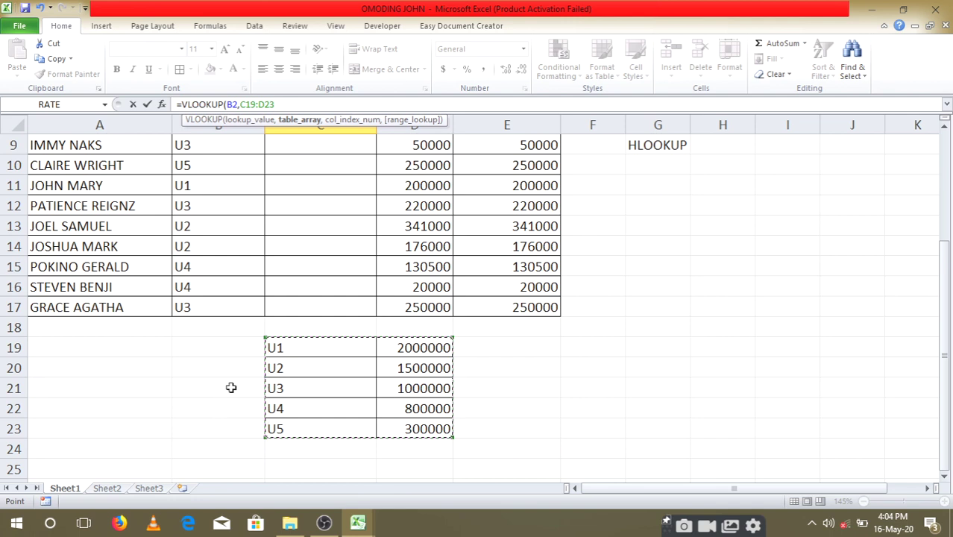
pyautogui.moveTo(946, 313); pyautogui.dragTo(947, 207)
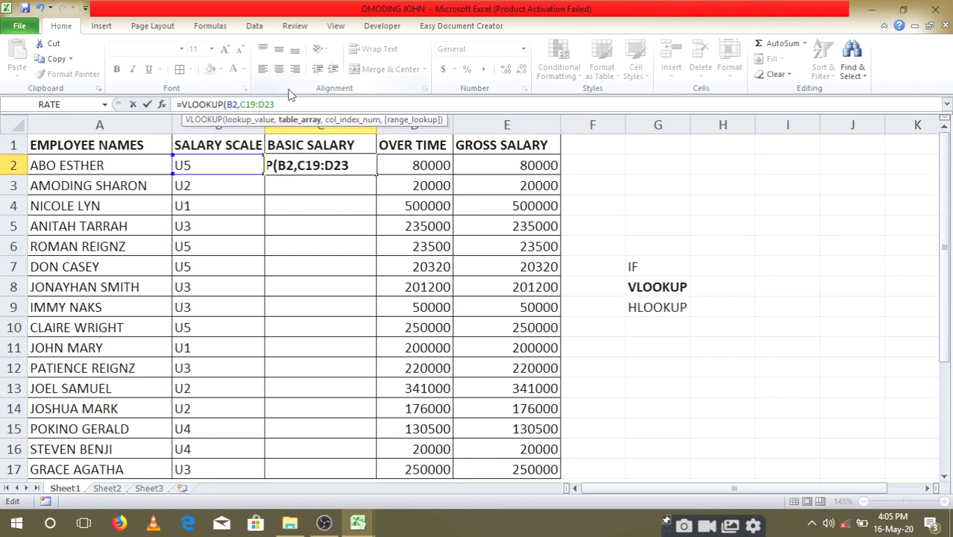
pyautogui.write('$')
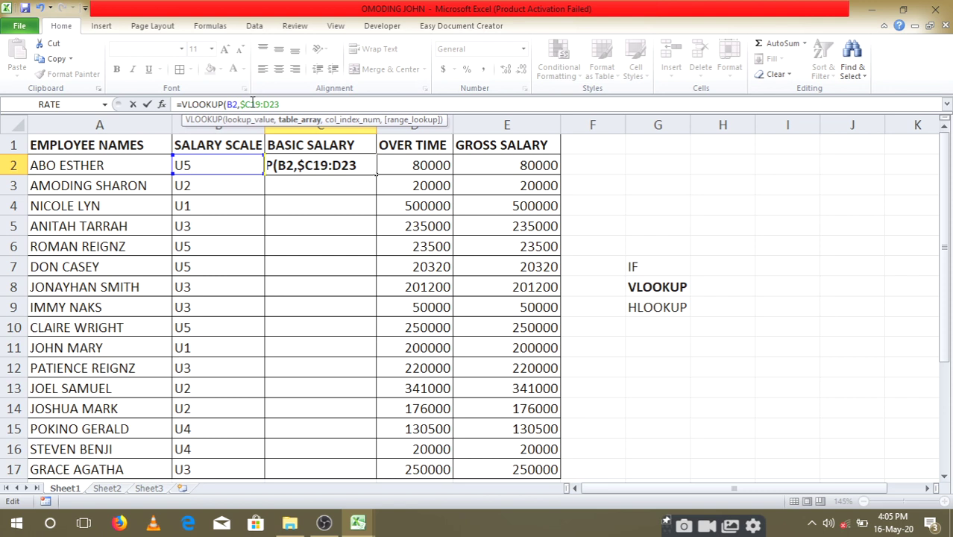
pyautogui.click(253, 104)
pyautogui.write('$C')
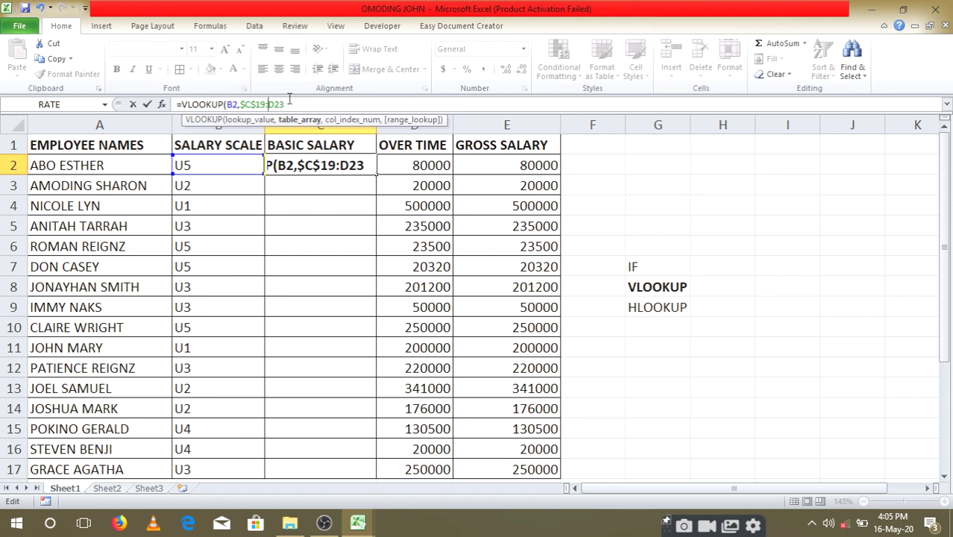
pyautogui.write('$')
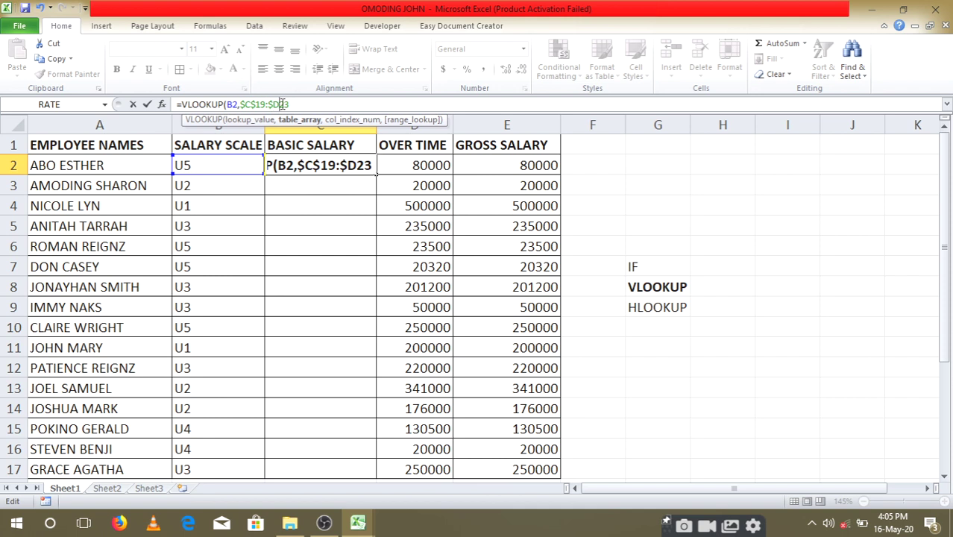
pyautogui.click(282, 104)
pyautogui.write('$23')
# Step: Add column index 2, making the formula =VLOOKUP(B2,$C$19:$D$23,2,
pyautogui.write(',')
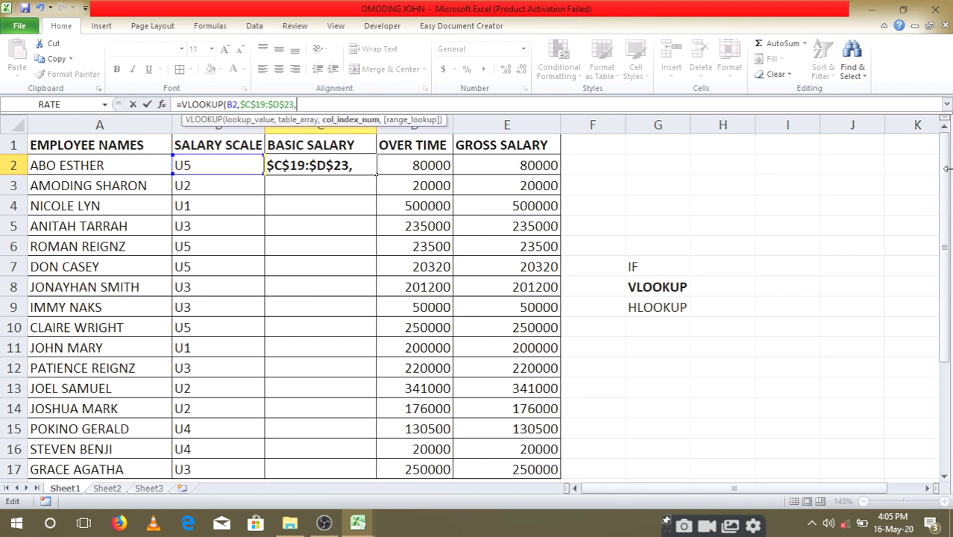
pyautogui.moveTo(948, 169); pyautogui.dragTo(946, 282)
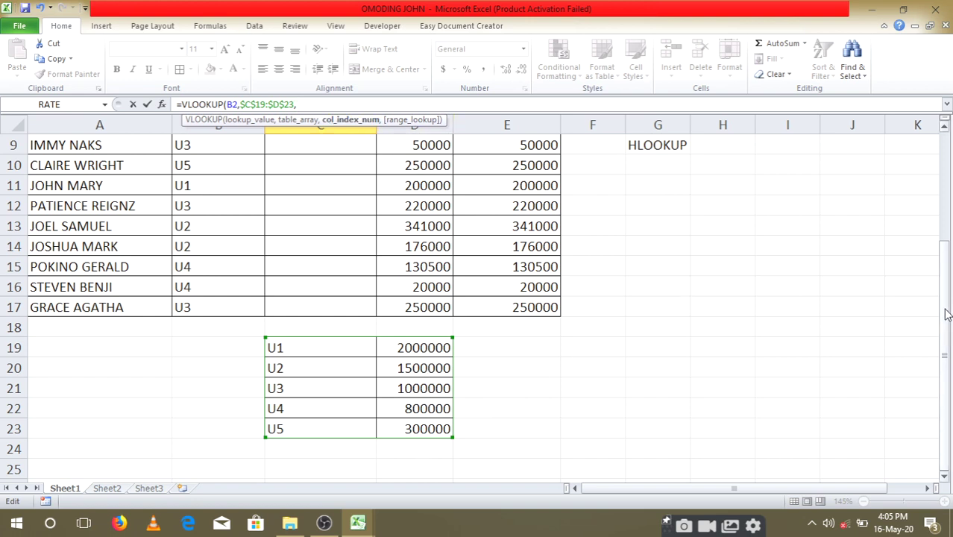
pyautogui.moveTo(946, 313)
pyautogui.mouseDown()
pyautogui.moveTo(937, 183)
pyautogui.moveTo(952, 301)
pyautogui.mouseUp()
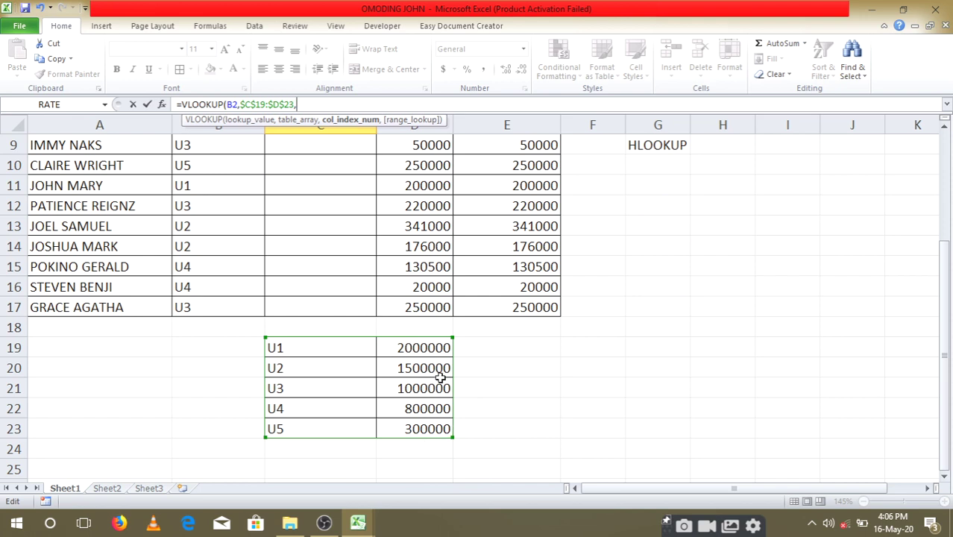
pyautogui.moveTo(947, 330); pyautogui.dragTo(947, 314)
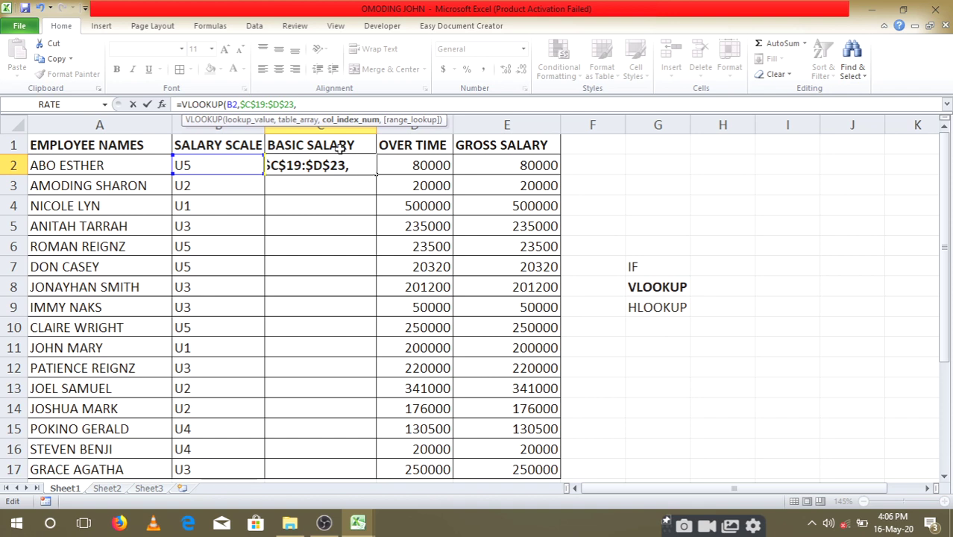
pyautogui.write('2,')
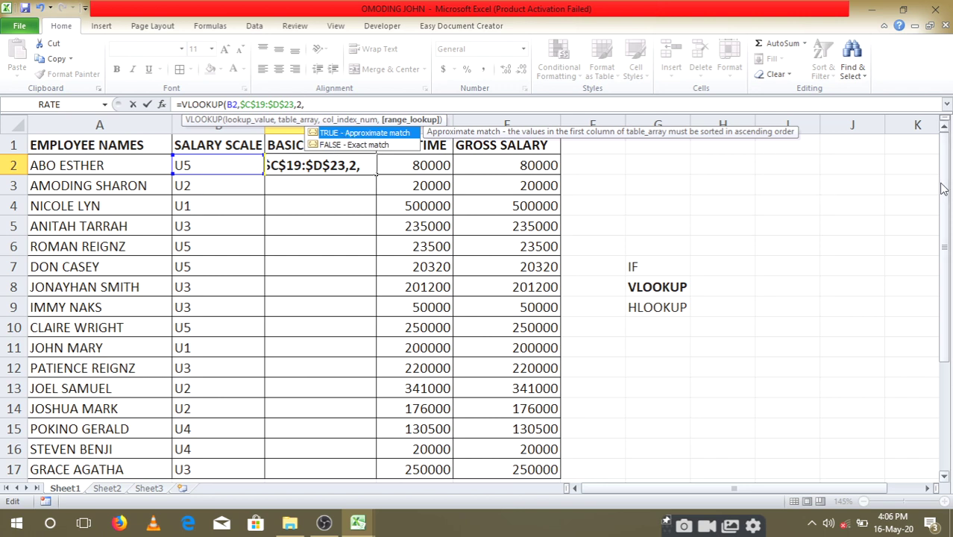
# Step: Insert FALSE for exact match, completing =VLOOKUP(B2,$C$19:$D$23,2,FALSE)
pyautogui.moveTo(944, 188); pyautogui.dragTo(945, 265)
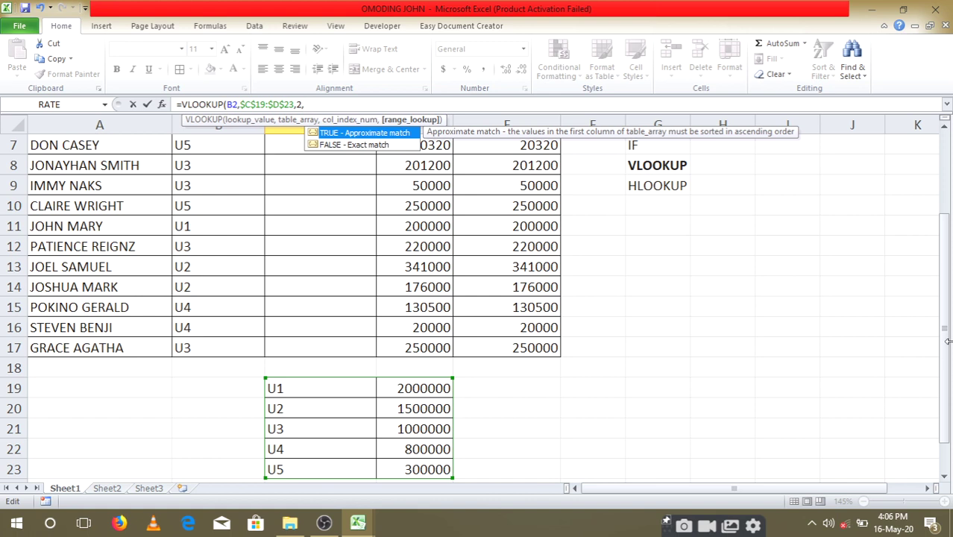
pyautogui.moveTo(942, 306); pyautogui.dragTo(942, 295)
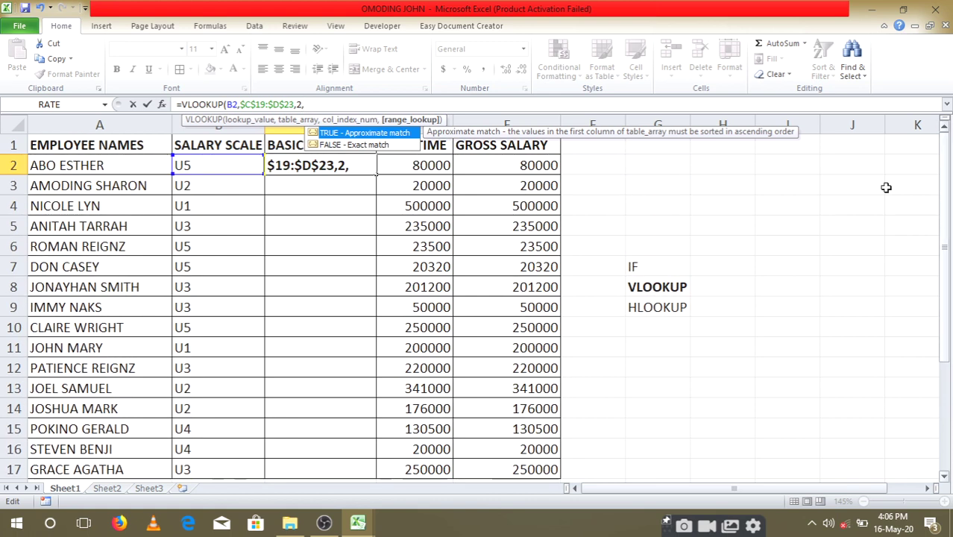
pyautogui.click(359, 146)
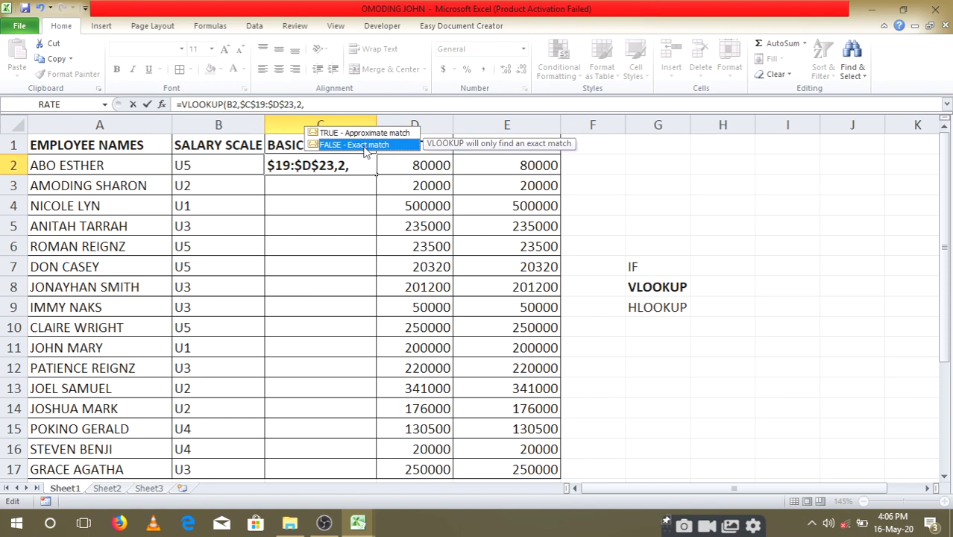
pyautogui.doubleClick(365, 147)
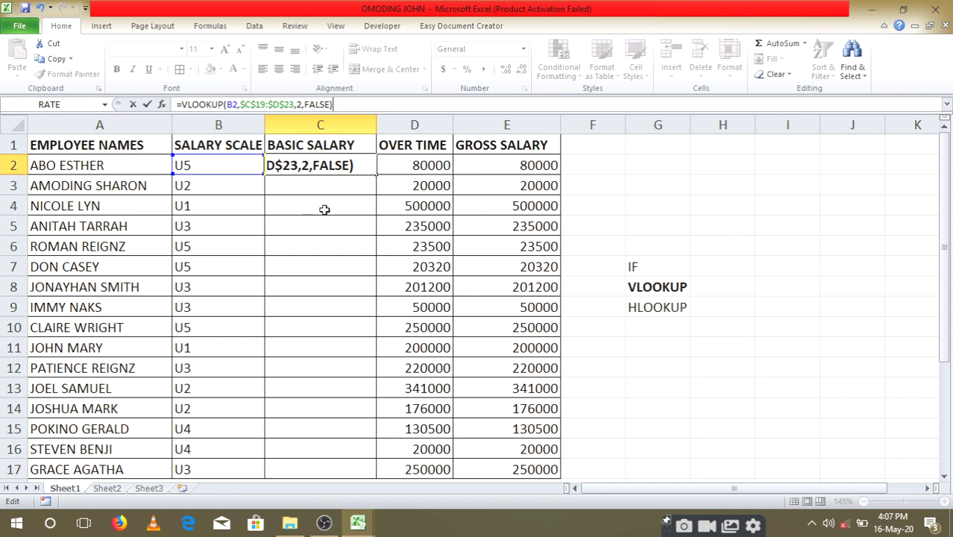
# Step: Commit the VLOOKUP formula in C2 and review it
pyautogui.press('Return')
pyautogui.click(349, 166)
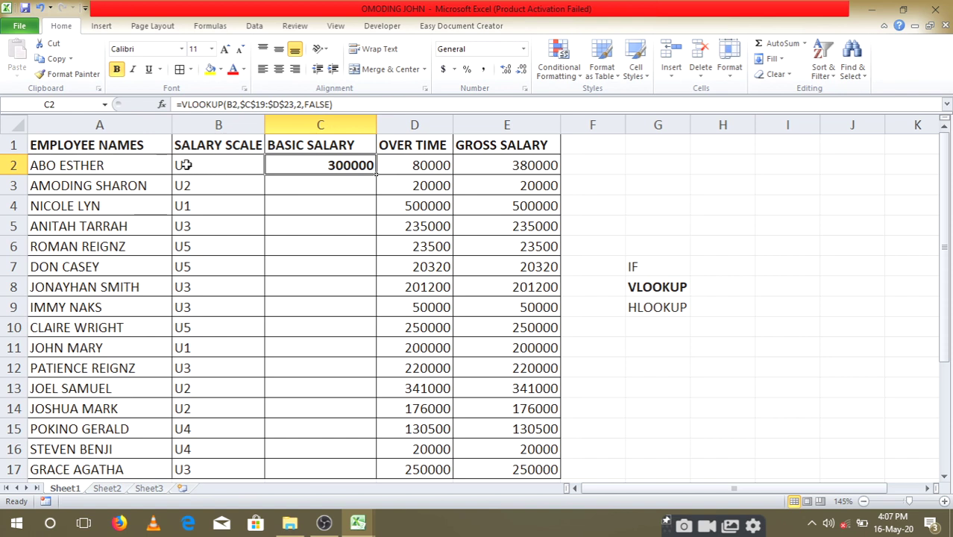
pyautogui.scroll(-5, 297, 378)
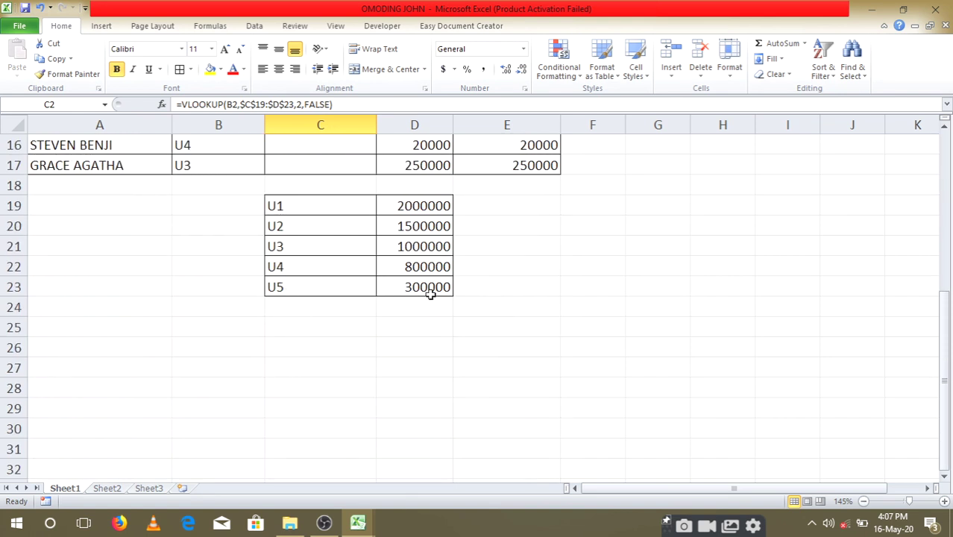
pyautogui.scroll(5, 429, 293)
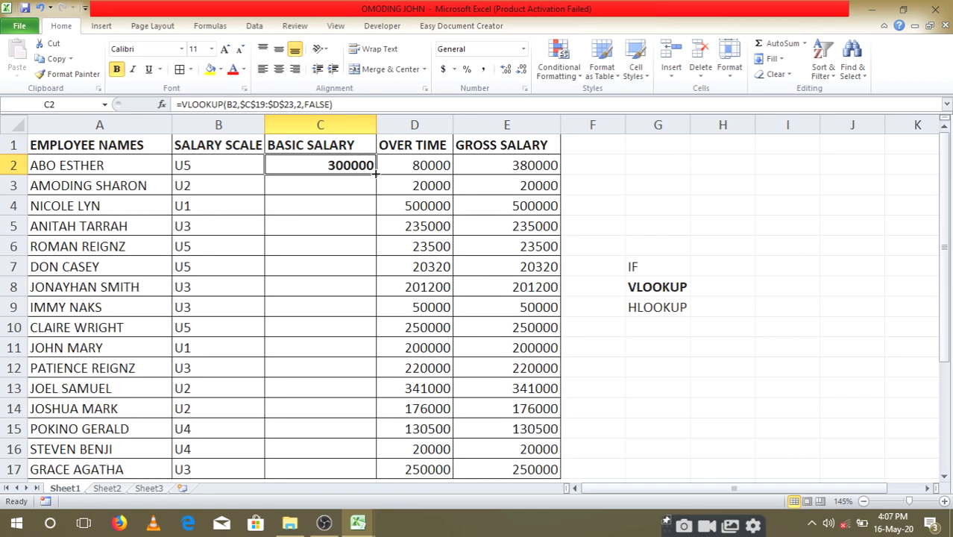
# Step: Copy the C2 formula down through C17 to fill every employee's basic salary
pyautogui.moveTo(376, 173); pyautogui.dragTo(363, 409)
pyautogui.scroll(1, 348, 240)
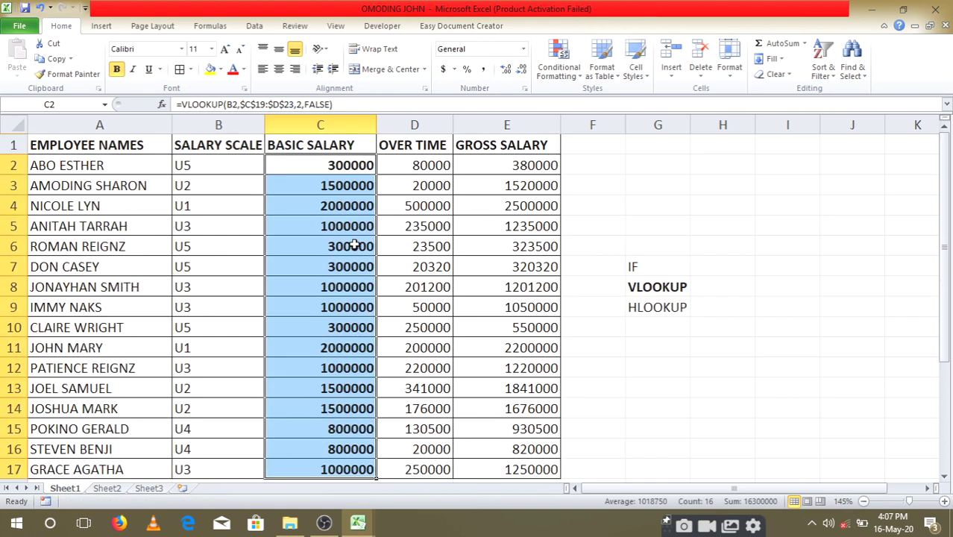
pyautogui.scroll(-1, 354, 244)
pyautogui.scroll(-3, 354, 243)
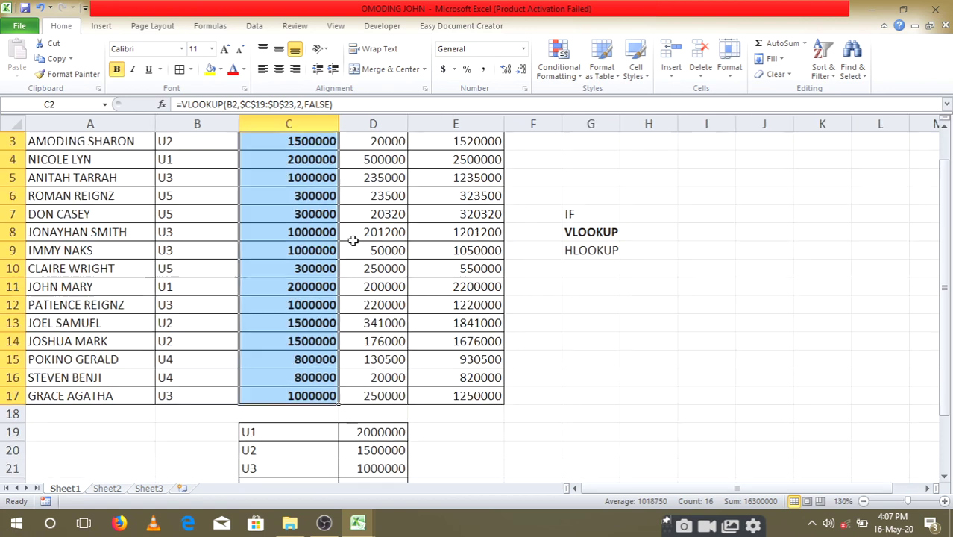
pyautogui.scroll(1, 354, 240)
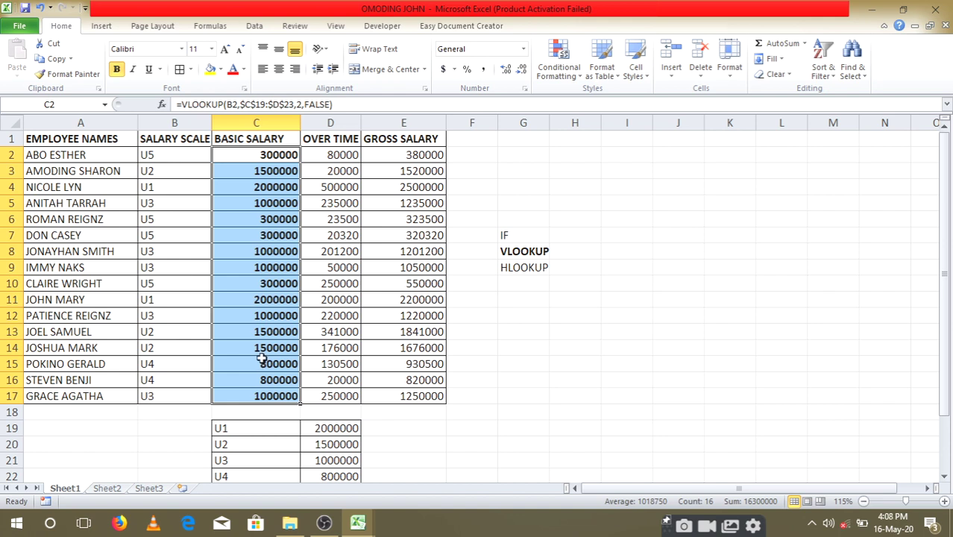
pyautogui.click(533, 253)
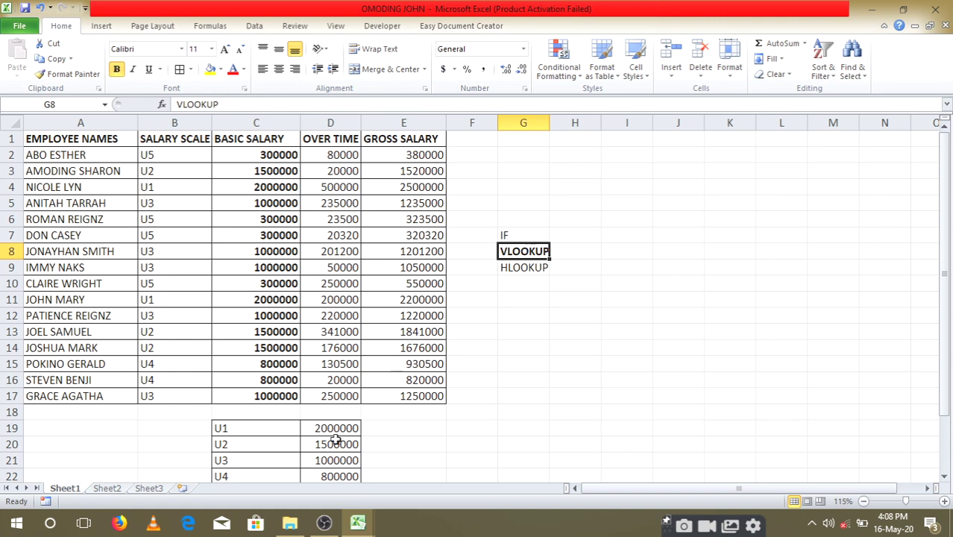
pyautogui.scroll(-2, 303, 429)
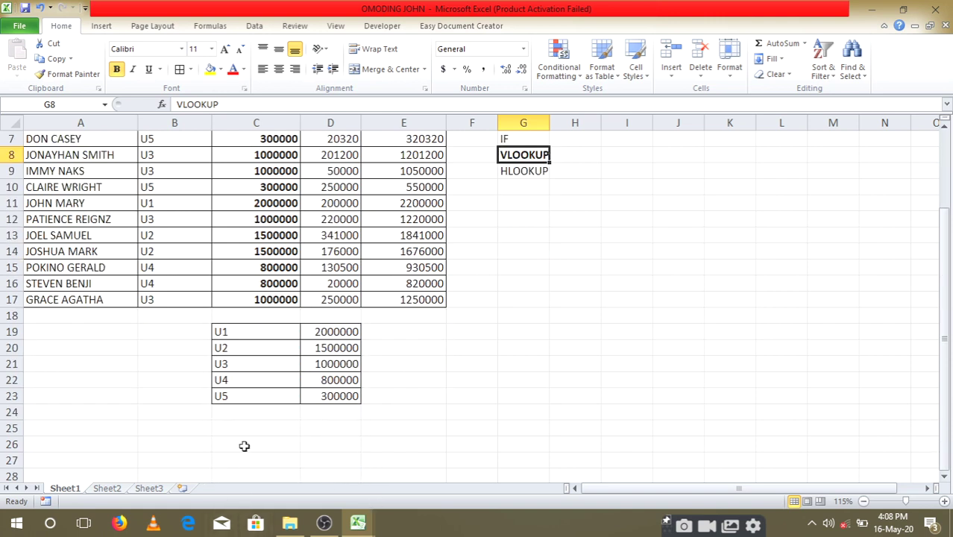
pyautogui.click(530, 171)
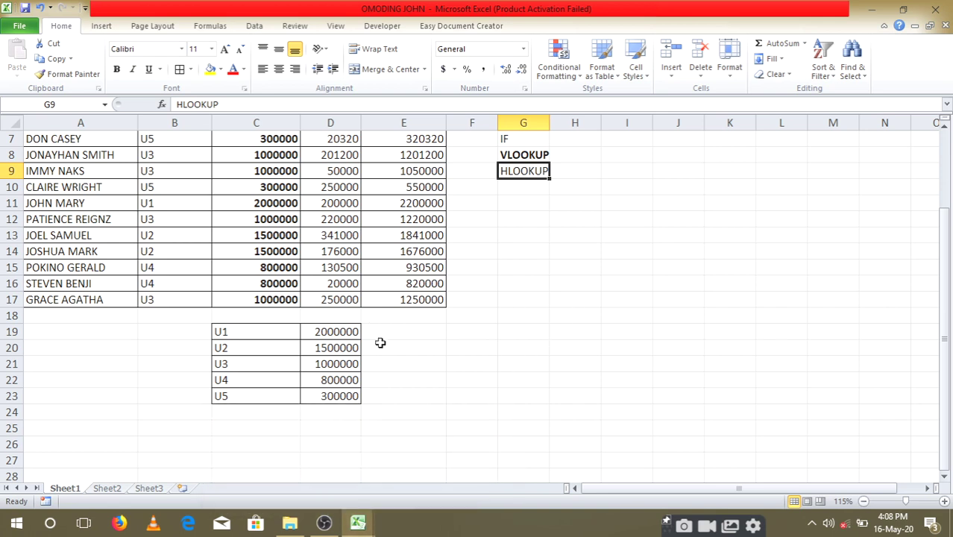
pyautogui.click(413, 347)
pyautogui.scroll(2, 440, 349)
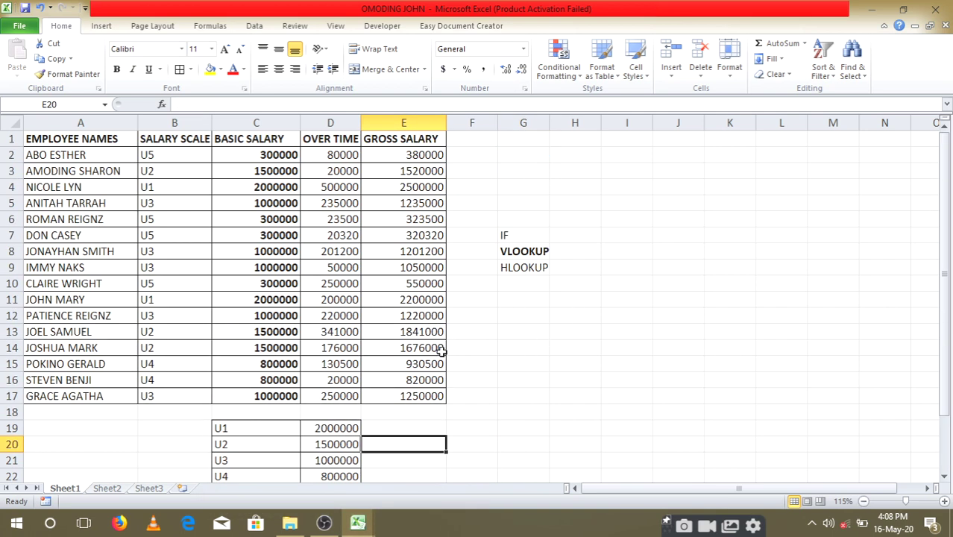
pyautogui.click(270, 234)
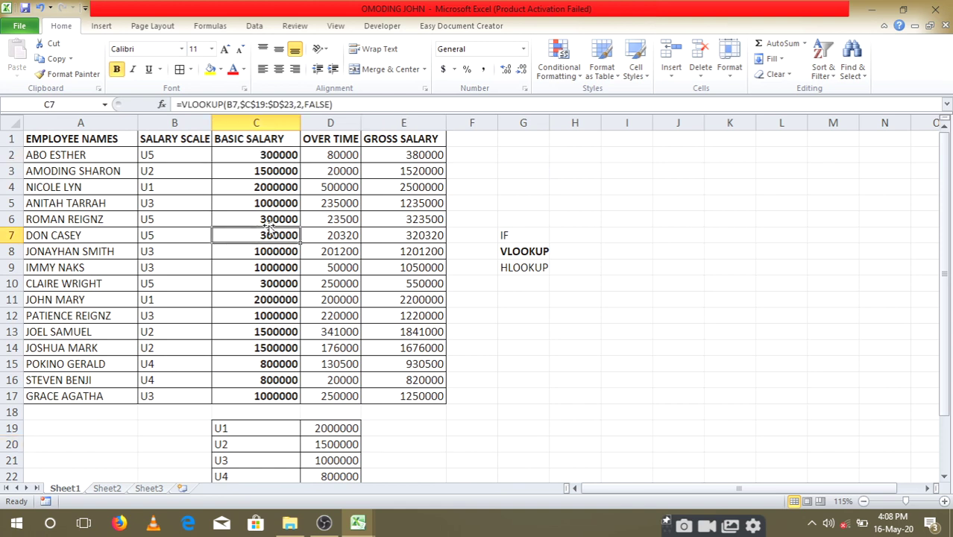